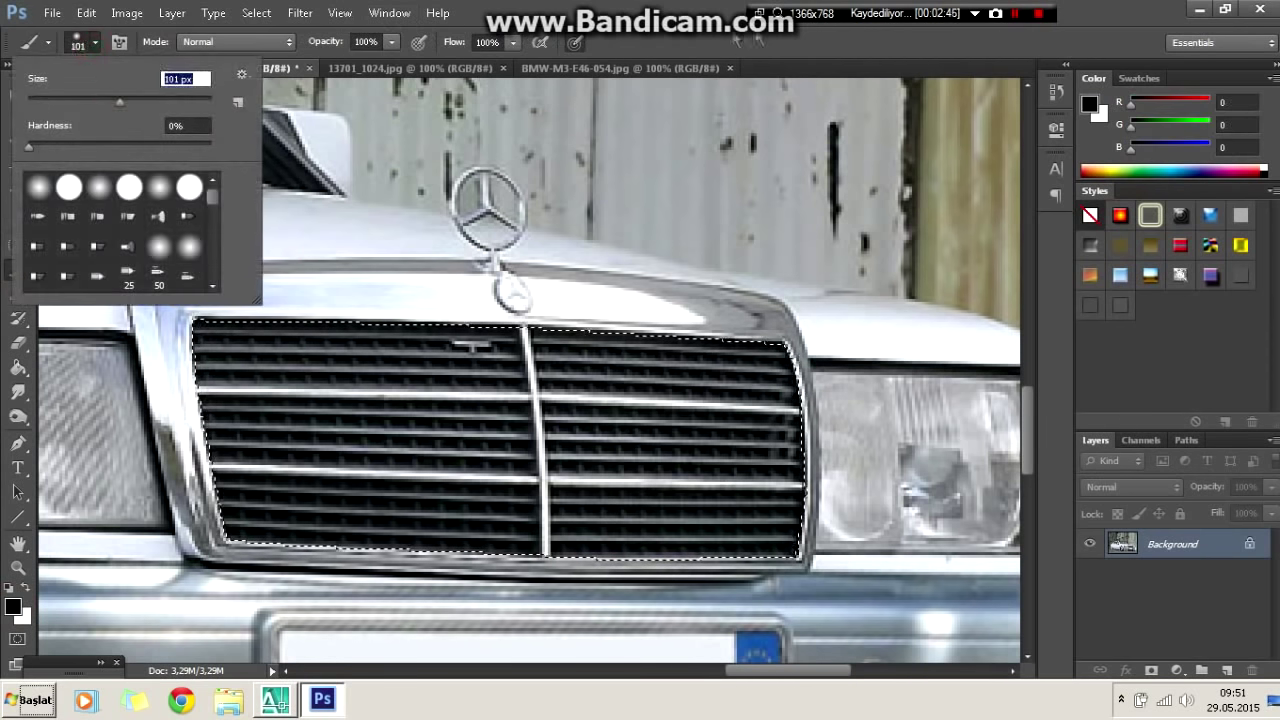
Step: Fill the grille selection with black and open I795.jpg from the Parçalar folder in Photoshop
key(Return)
key(alt+BackSpace)
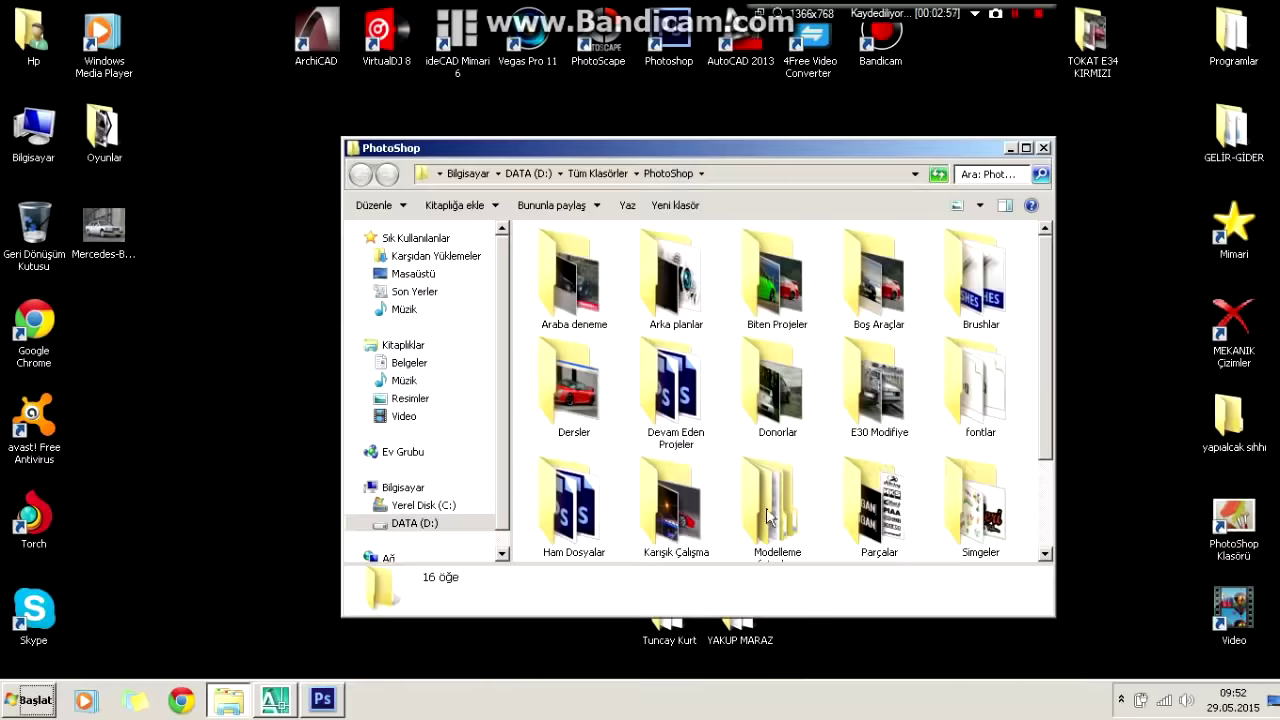
double_click(879, 510)
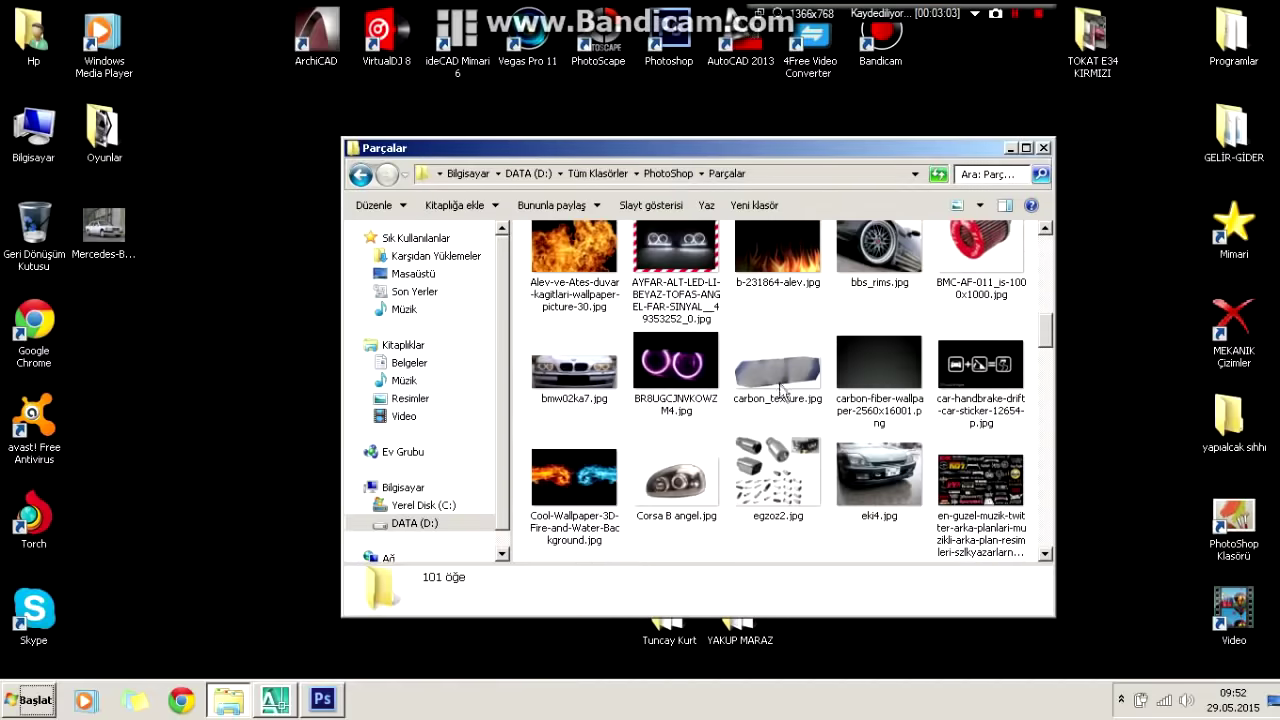
scroll(880, 483, down, 5)
right_click(880, 483)
click(1140, 283)
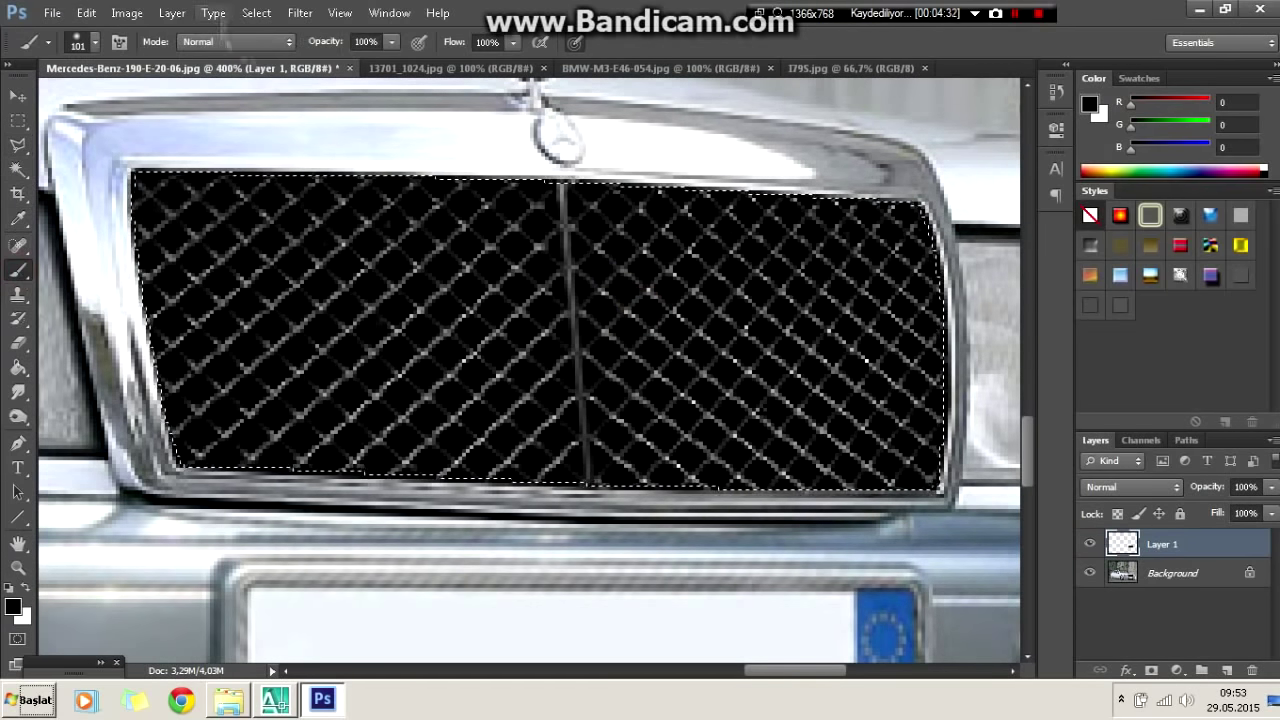
Step: Darken the grille's top, right, bottom and left edges with the brush at 83% opacity
drag(378, 64, 362, 64)
mouse_move(140, 185)
mouse_down()
mouse_move(930, 215)
mouse_move(920, 445)
mouse_move(240, 450)
mouse_up()
drag(150, 250, 180, 460)
key(ctrl+minus)
key(ctrl+minus)
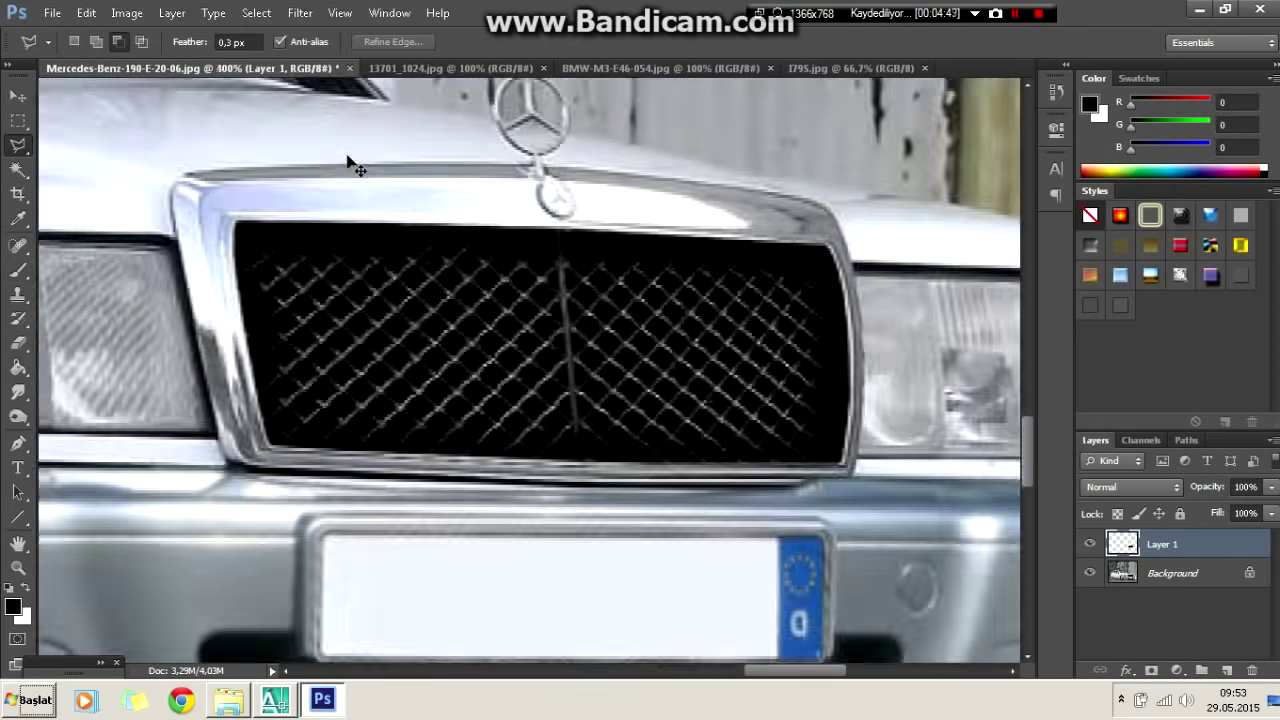
key(ctrl+minus)
key(ctrl+plus)
Step: Outline the orange side marker on the Background layer and remove it
key(l)
key(ctrl+plus)
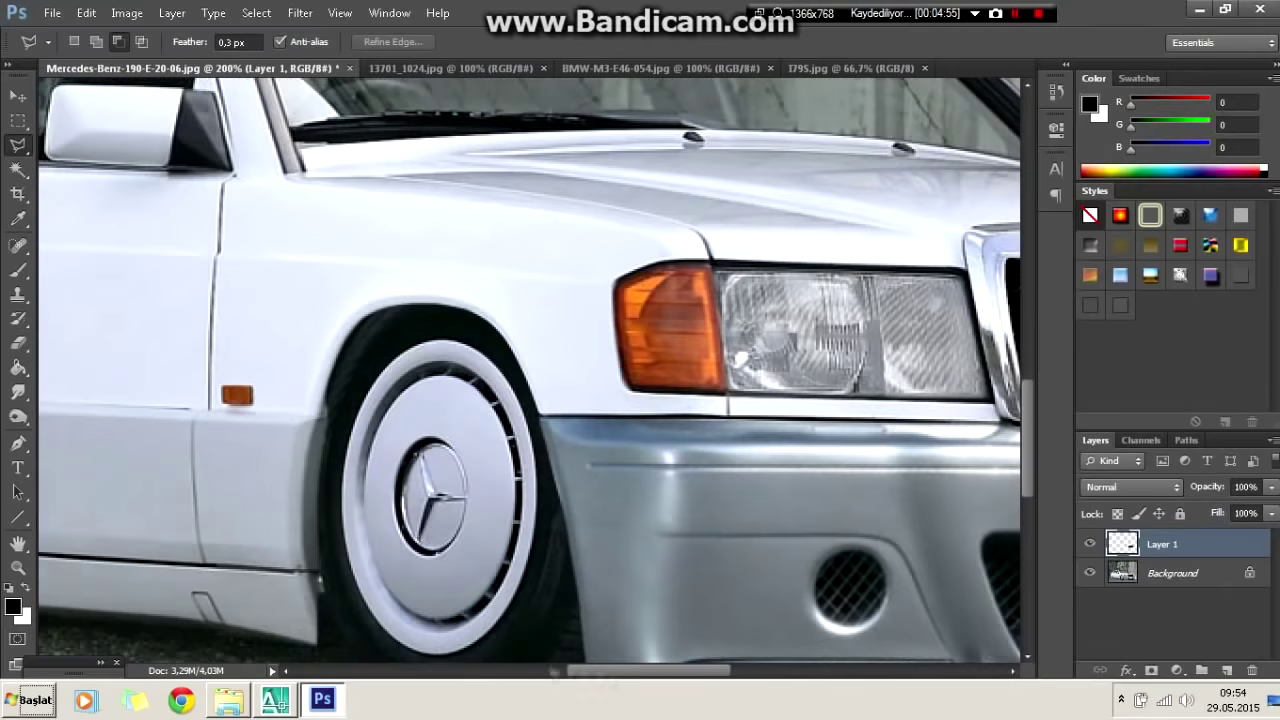
click(1172, 573)
key(ctrl+plus)
key(ctrl+plus)
click(435, 383)
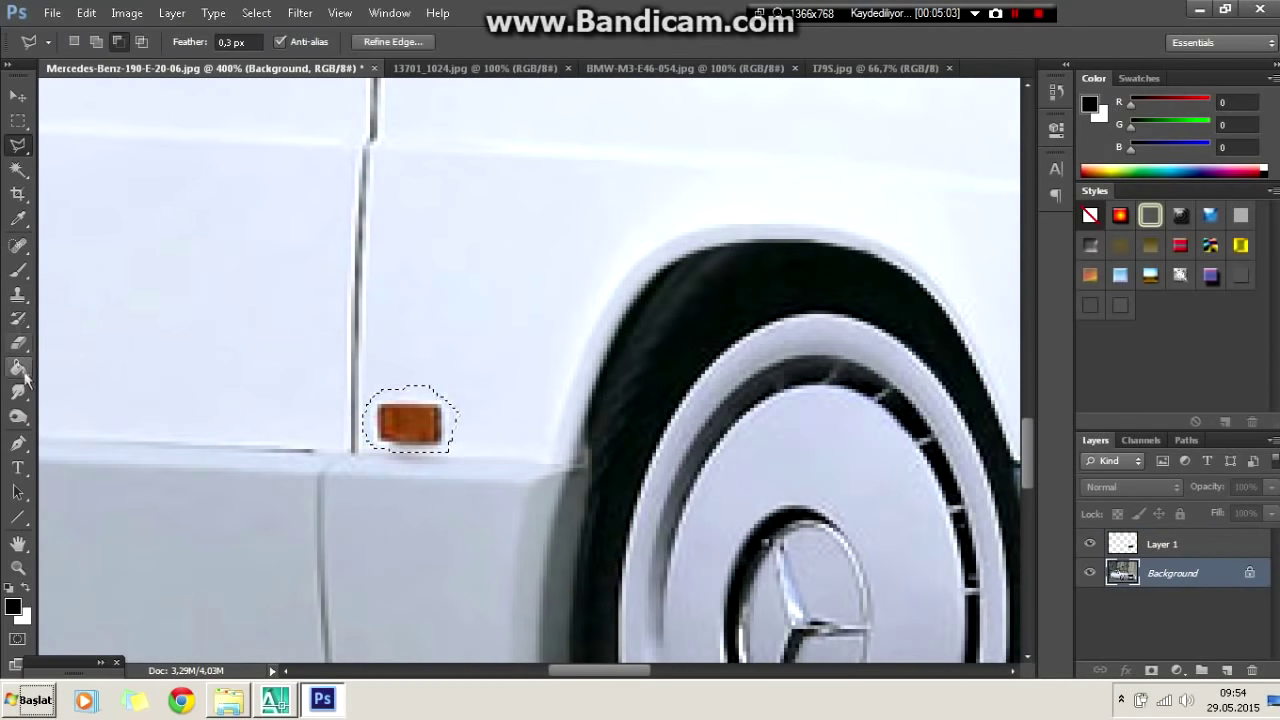
key(ctrl+0)
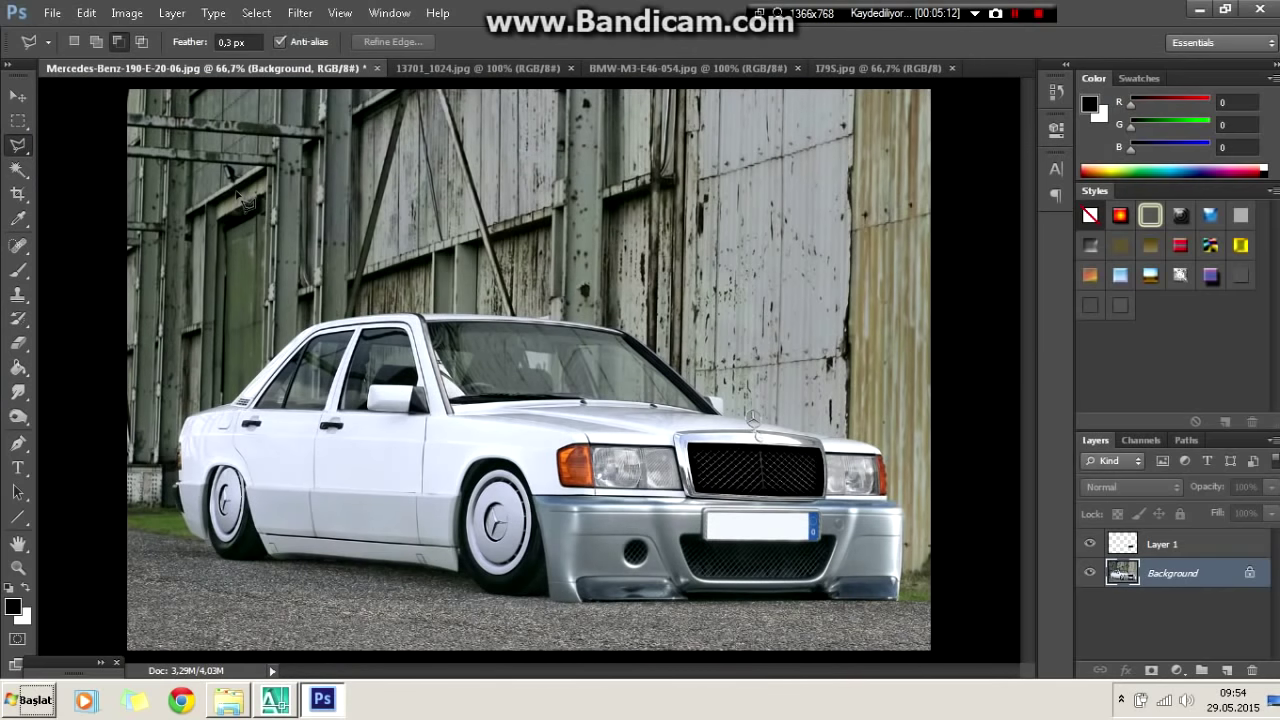
Step: Move the pasted wheel onto the front wheel and scale its height and width to the arch
key(ctrl+plus)
key(ctrl+plus)
key(ctrl+0)
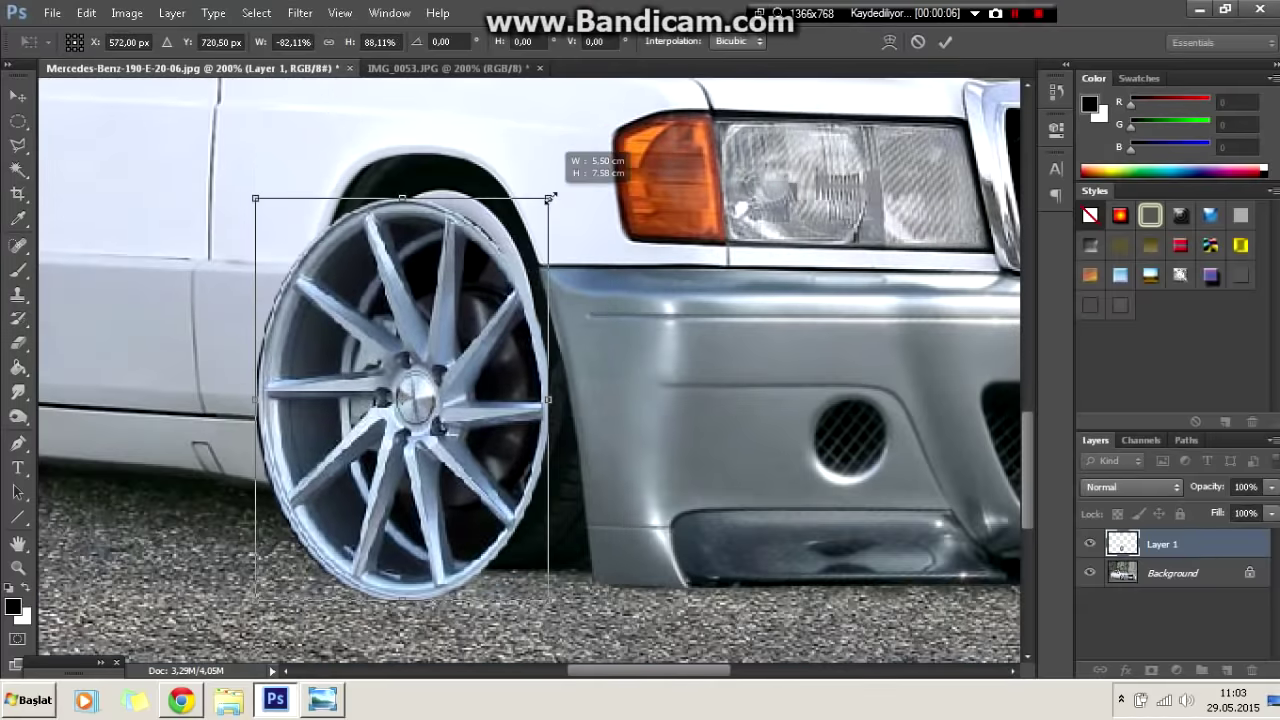
drag(549, 197, 571, 194)
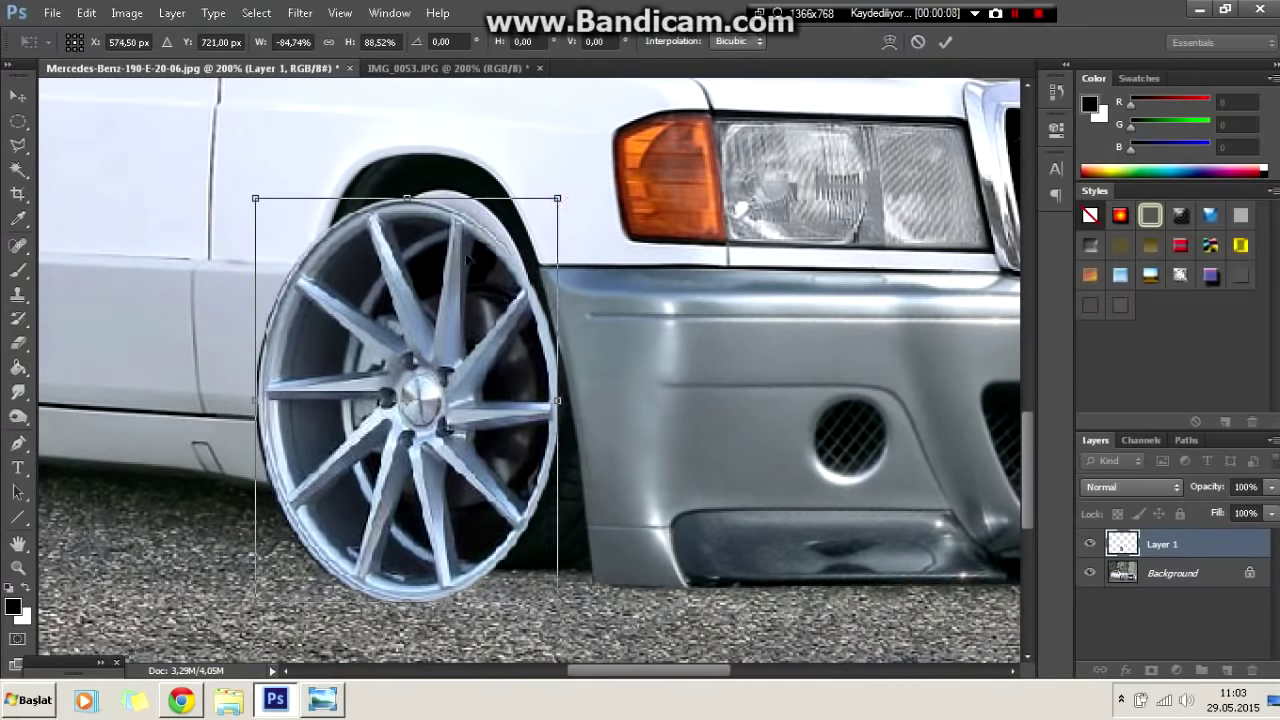
drag(410, 400, 424, 369)
drag(271, 346, 300, 346)
mouse_move(434, 586)
mouse_down()
mouse_move(434, 531)
mouse_move(428, 563)
mouse_up()
Step: Skew the front rim to the car's angle, fit it inside the arch, and commit
right_click(423, 366)
click(500, 480)
drag(480, 160, 490, 165)
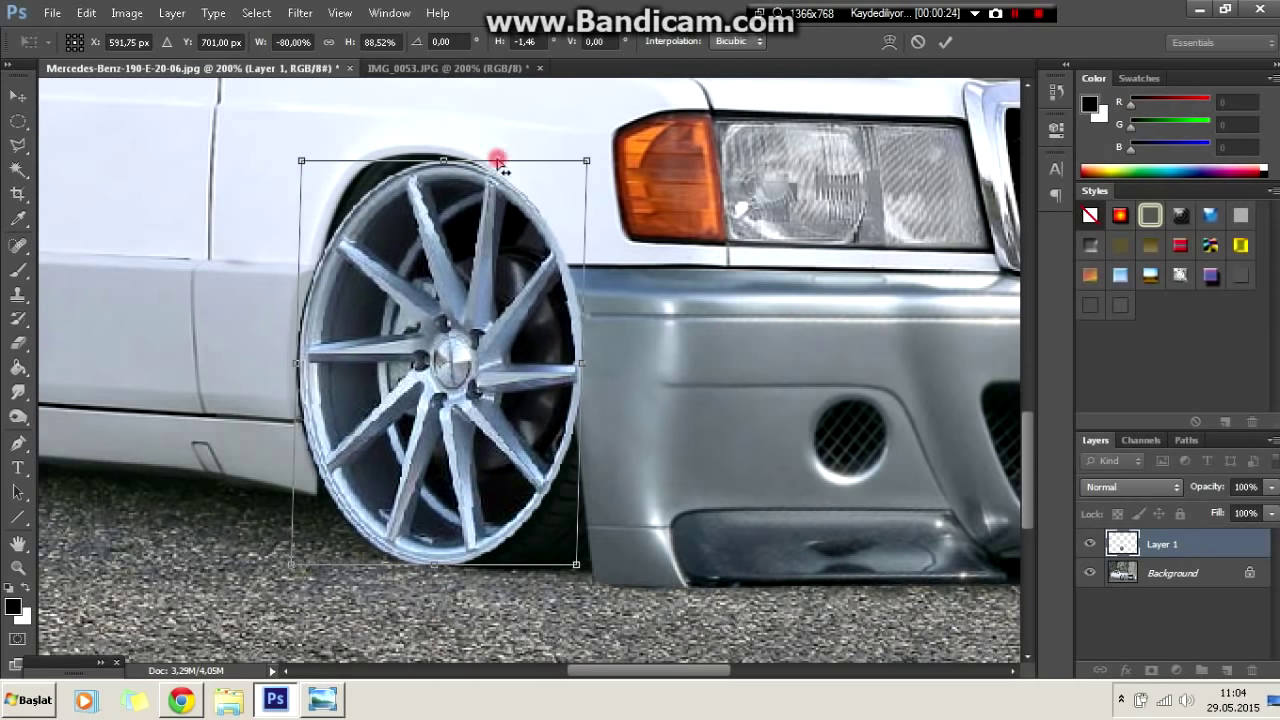
scroll(528, 466, down, 5)
scroll(528, 466, up, 5)
drag(582, 349, 578, 330)
scroll(512, 444, down, 3)
click(945, 42)
scroll(971, 97, up, 8)
scroll(971, 97, down, 5)
Step: Draw a Pen path around the front tire beneath the new rim
key(p)
scroll(525, 534, up, 1)
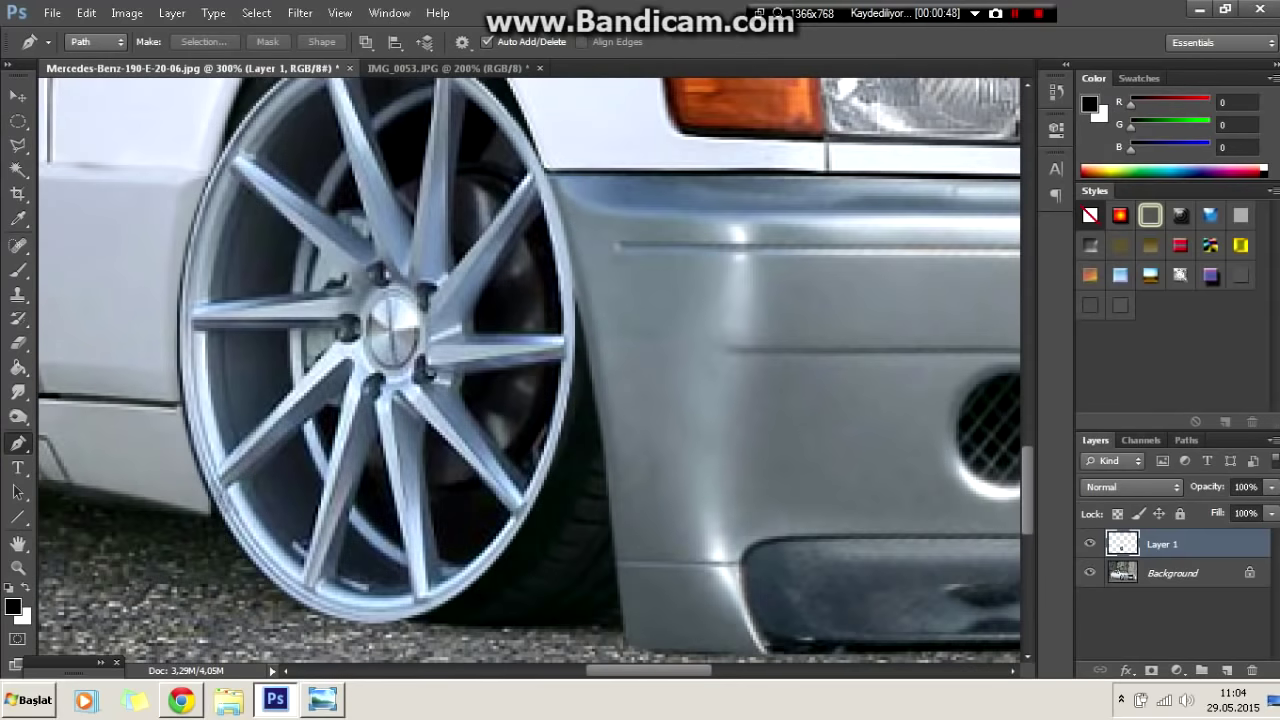
click(201, 470)
scroll(607, 550, down, 2)
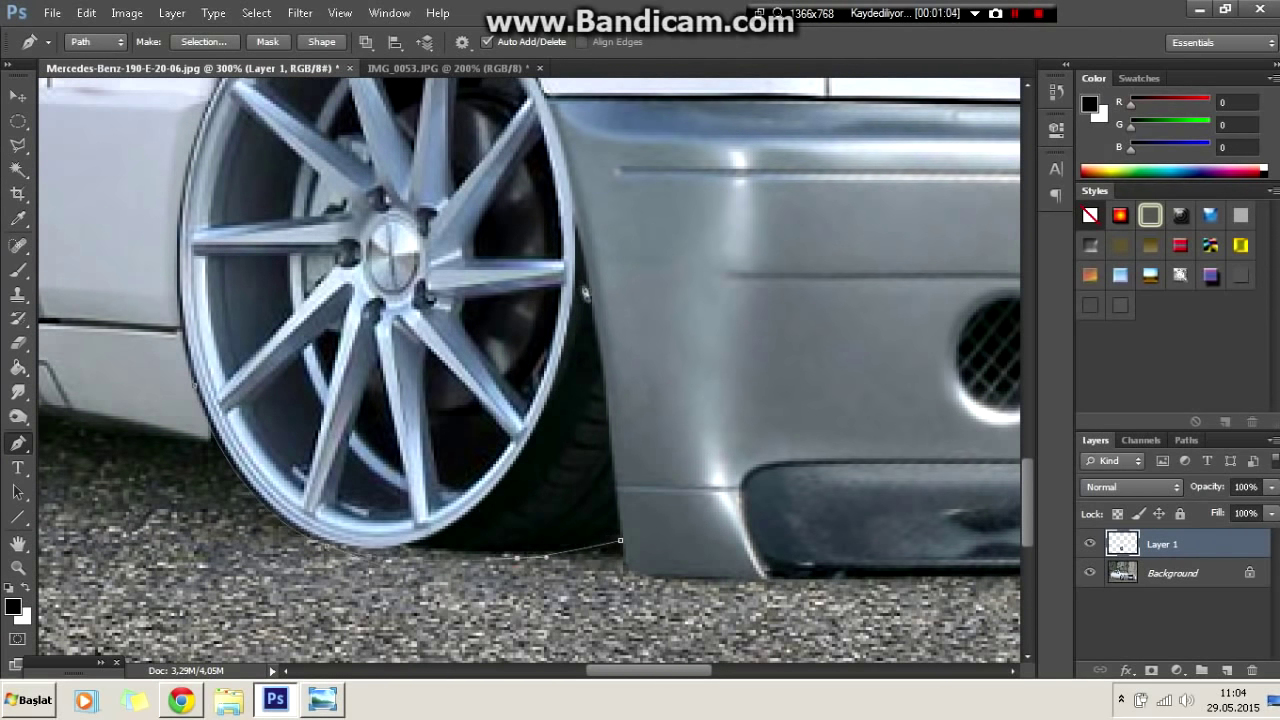
right_click(349, 51)
click(414, 126)
Step: Convert the tire path to a selection, paint it black on the Background layer, and deselect
key(Return)
key(b)
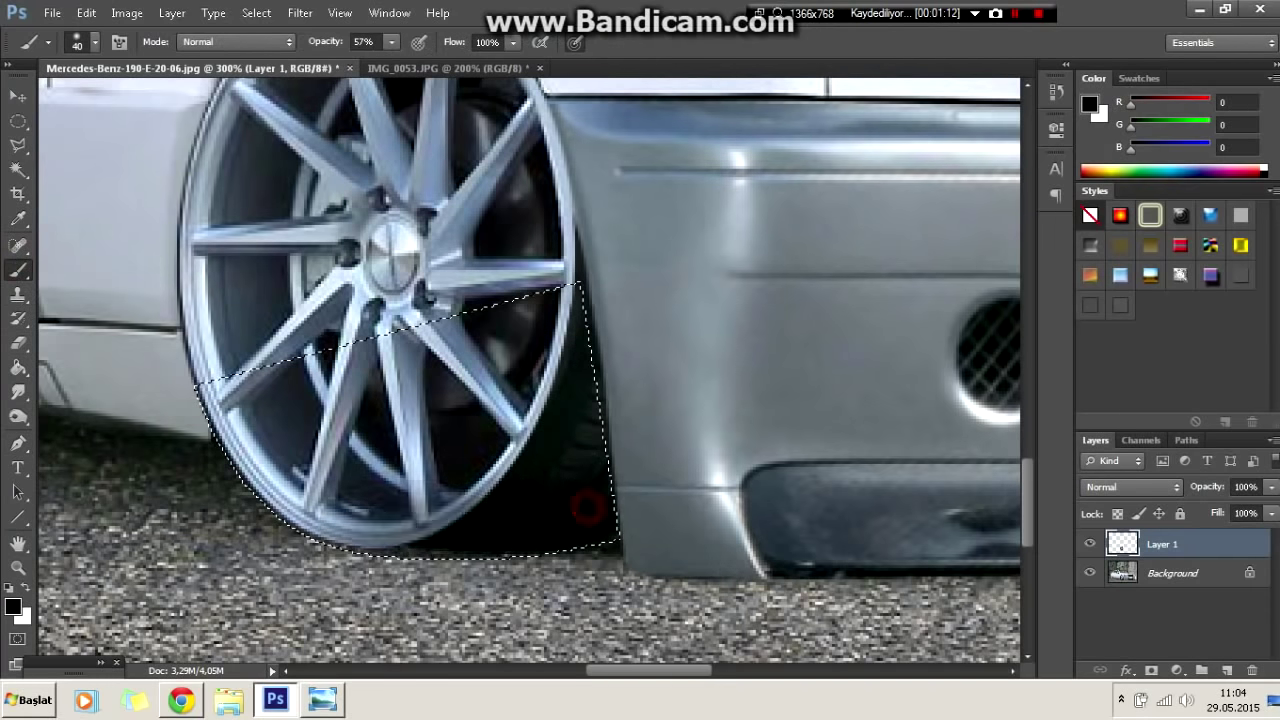
click(1172, 573)
drag(530, 505, 380, 550)
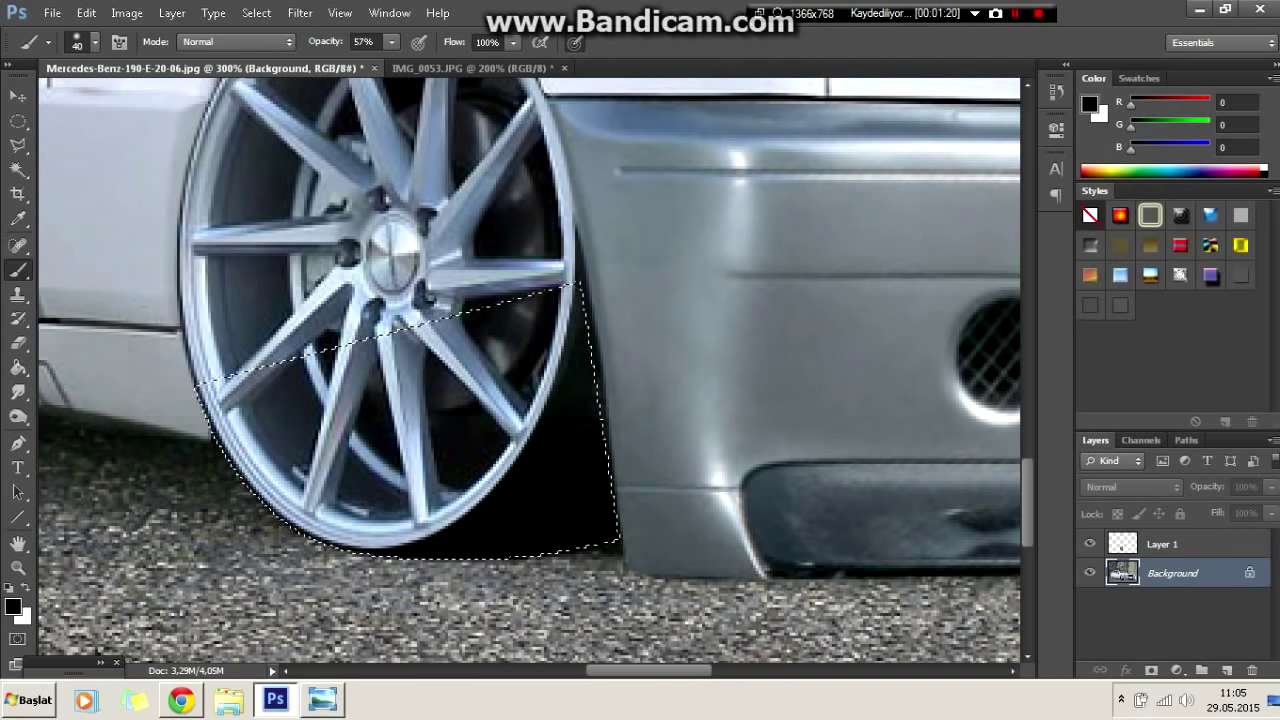
key(l)
right_click(212, 176)
click(230, 179)
Step: Trace a polygon outline around the front fender area with the rim layer temporarily hidden
key(ctrl+0)
key(ctrl+plus)
key(ctrl+plus)
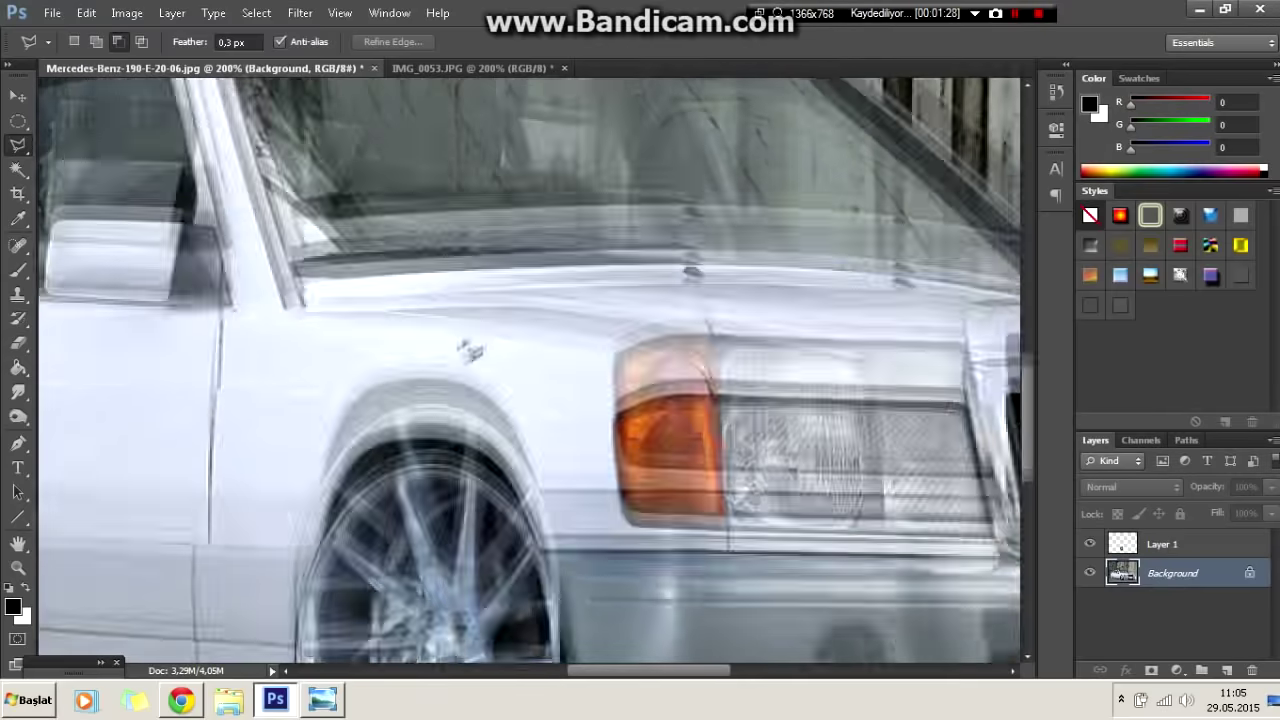
click(1090, 544)
scroll(585, 605, down, 1)
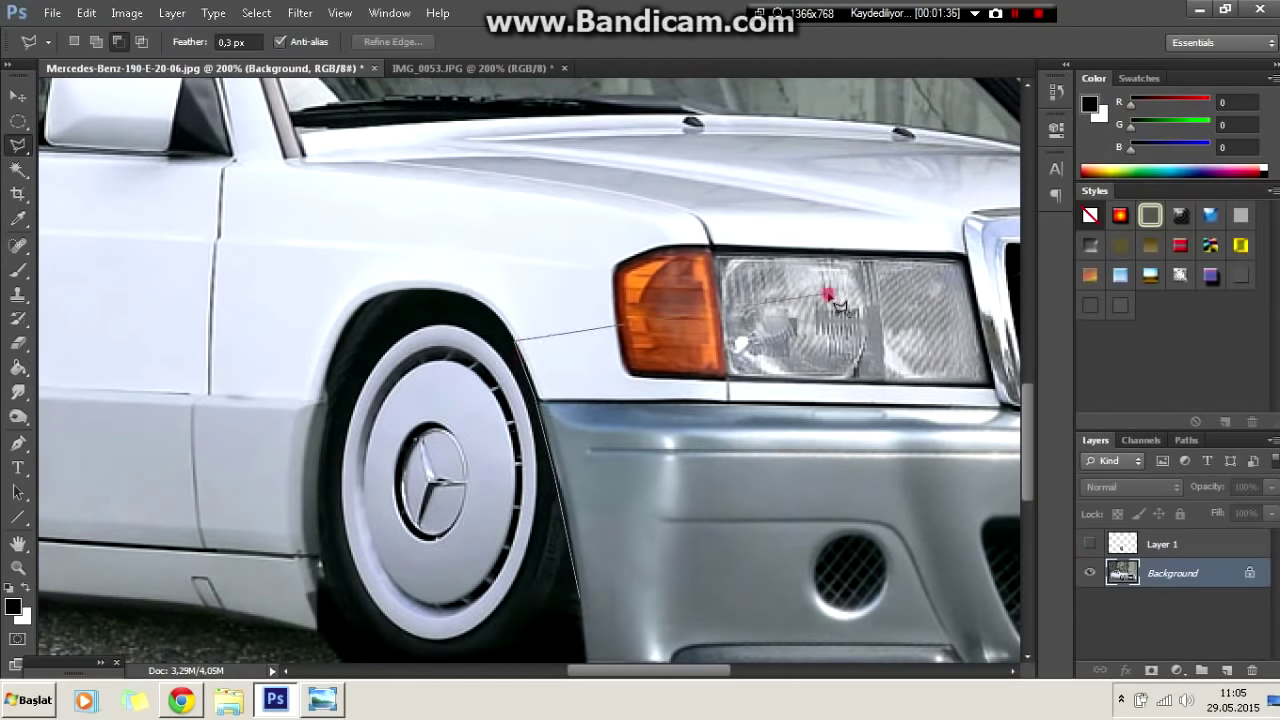
double_click(838, 305)
click(1090, 544)
click(1160, 544)
right_click(622, 268)
click(650, 280)
Step: Zoom the car to 100% and switch to the IMG_0053.JPG wheel photo
key(ctrl+0)
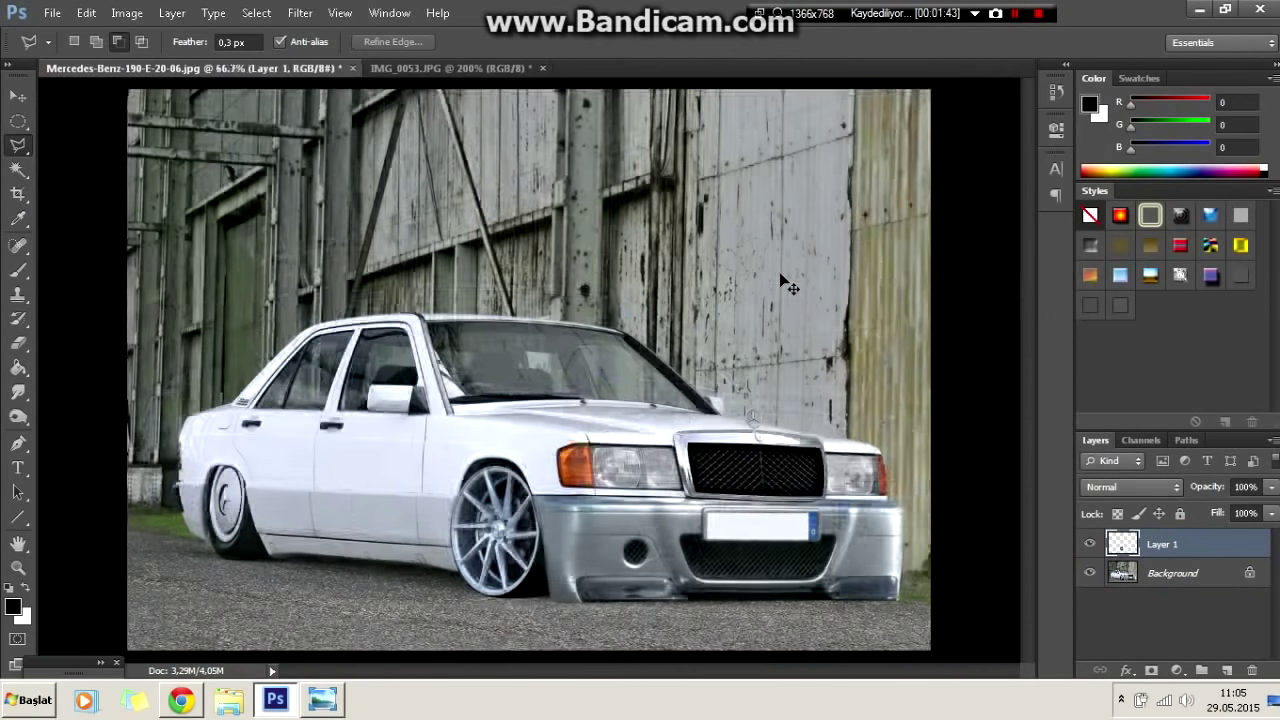
key(ctrl+plus)
key(ctrl+Tab)
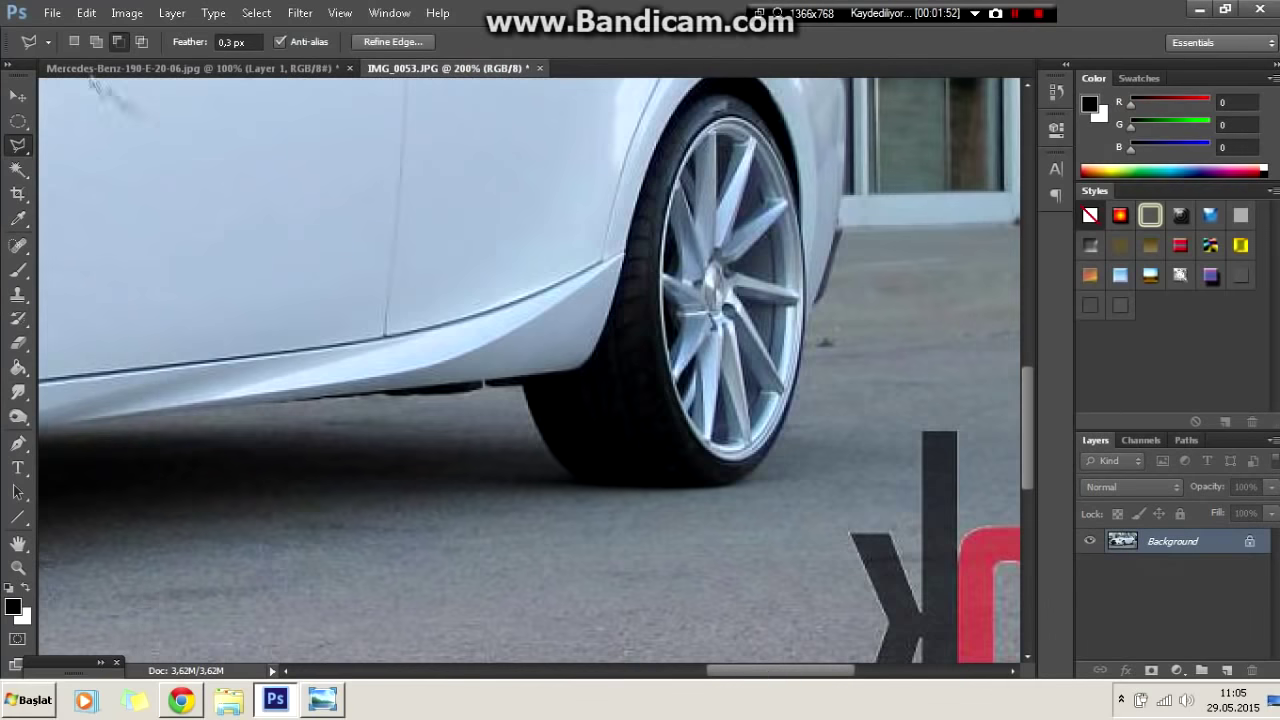
Step: Paste the wheel into the Mercedes photo as Layer 2 and shrink it onto the rear arch
key(ctrl+Tab)
key(ctrl+v)
key(ctrl+t)
drag(515, 298, 482, 430)
key(ctrl+plus)
mouse_move(405, 660)
mouse_down()
mouse_move(420, 540)
mouse_move(398, 591)
mouse_up()
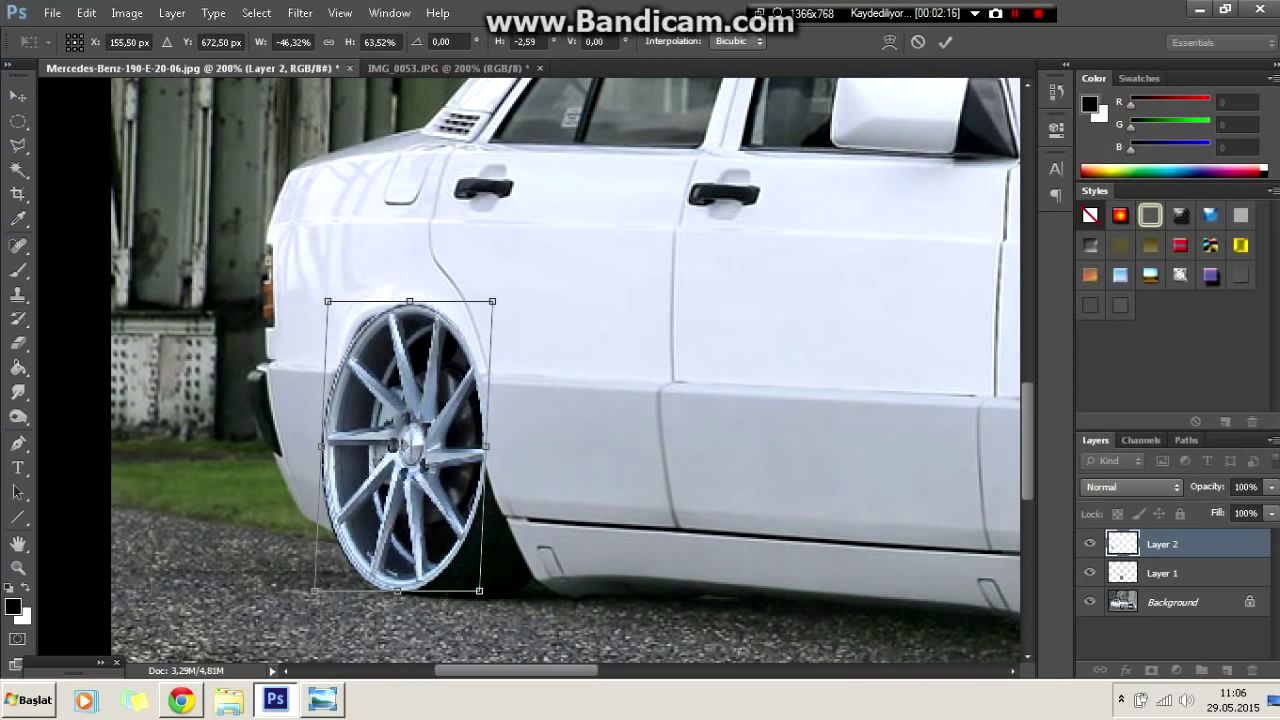
Step: Narrow and skew the rear rim to a -2.4° tilt, then commit the transform
drag(488, 446, 470, 447)
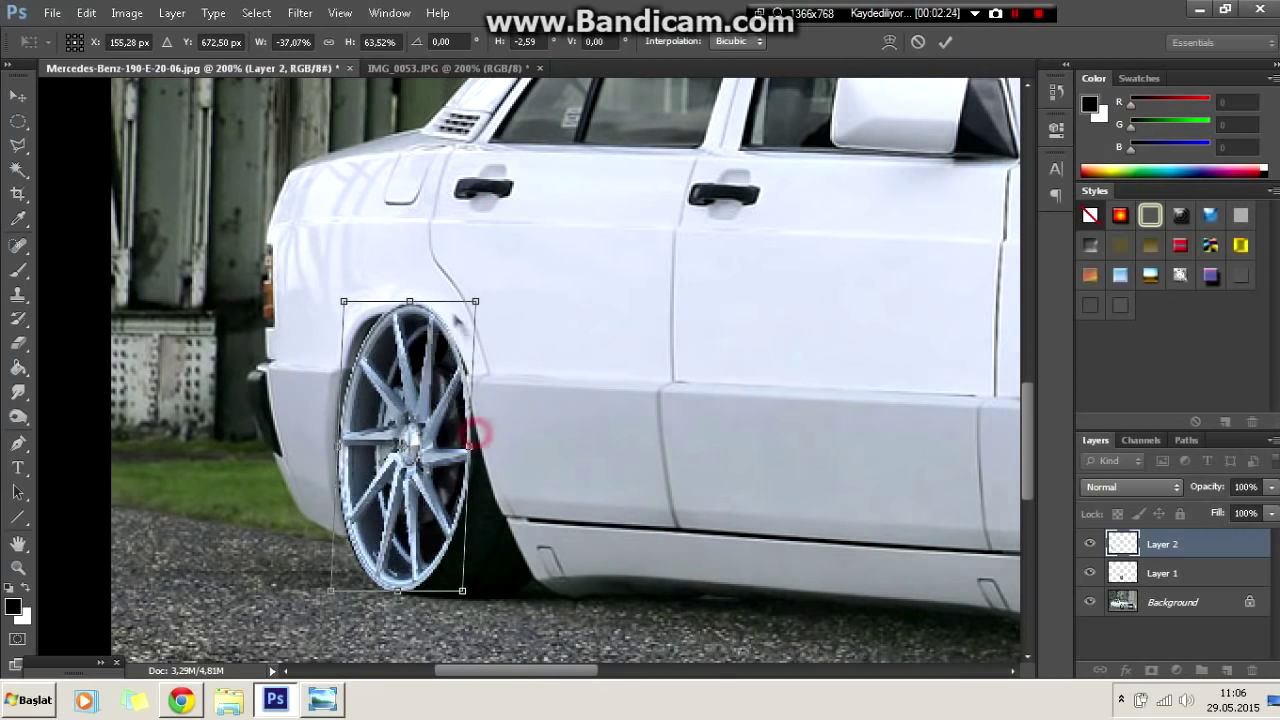
drag(432, 301, 445, 301)
drag(400, 590, 420, 590)
drag(430, 301, 435, 310)
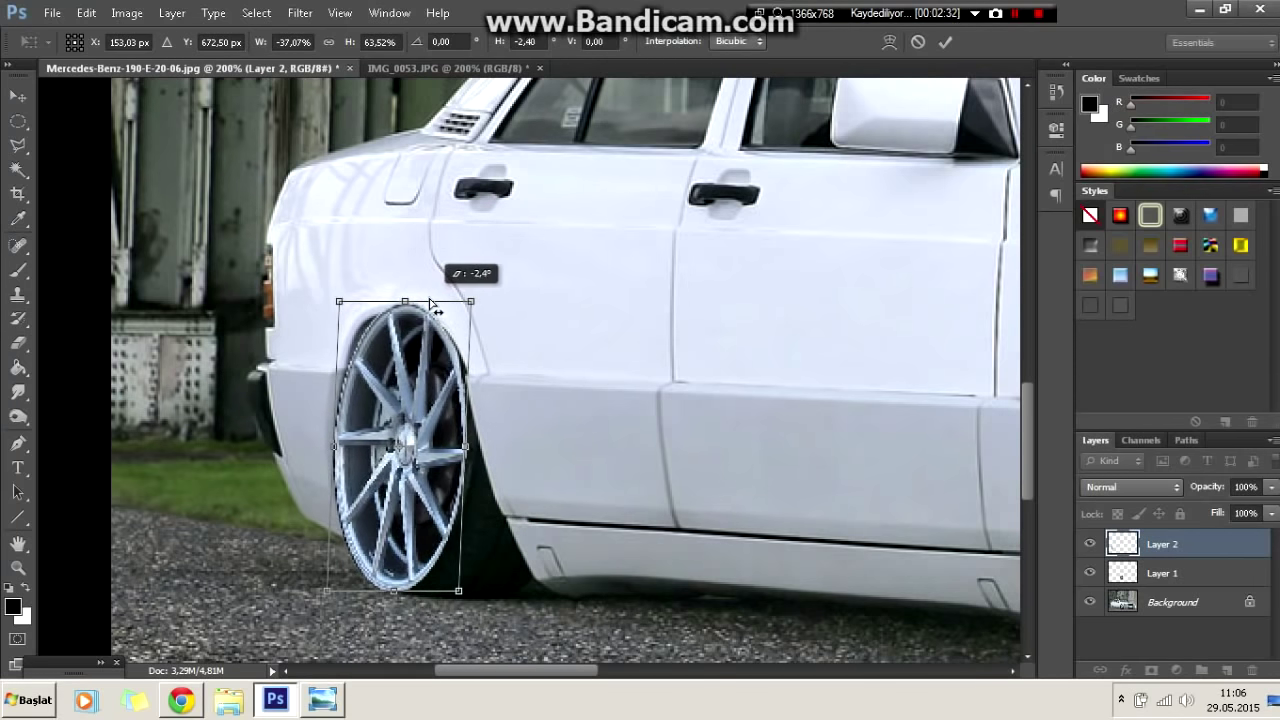
click(946, 43)
Step: Begin a Pen path beneath the rear tyre
key(l)
scroll(503, 432, down, 5)
scroll(503, 432, up, 3)
scroll(503, 432, up, 2)
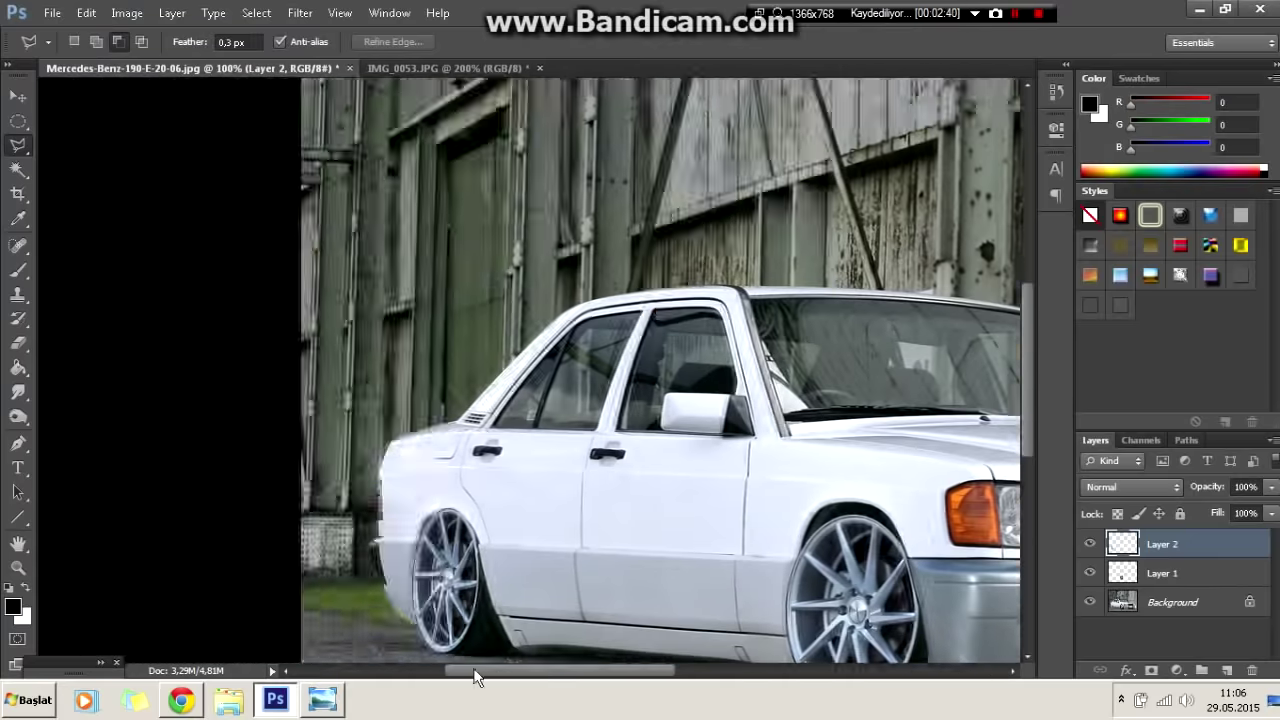
scroll(503, 432, down, 3)
right_click(300, 376)
key(Escape)
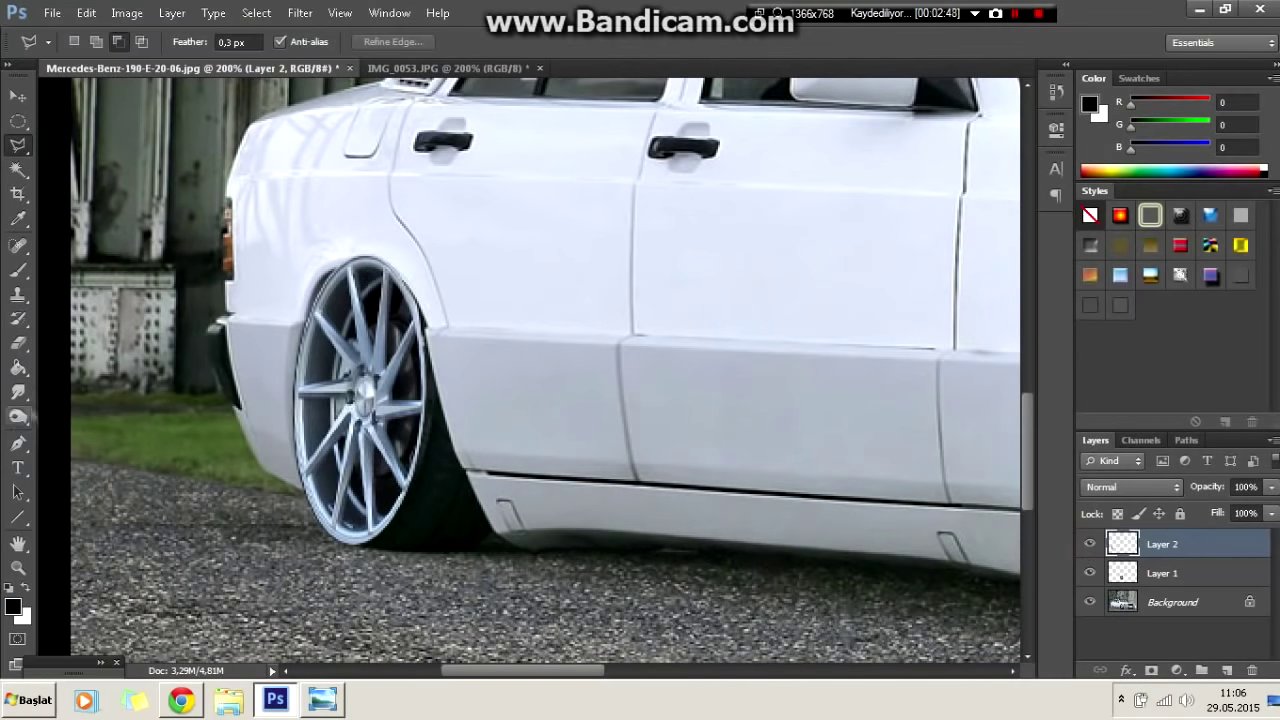
key(p)
scroll(485, 600, up, 1)
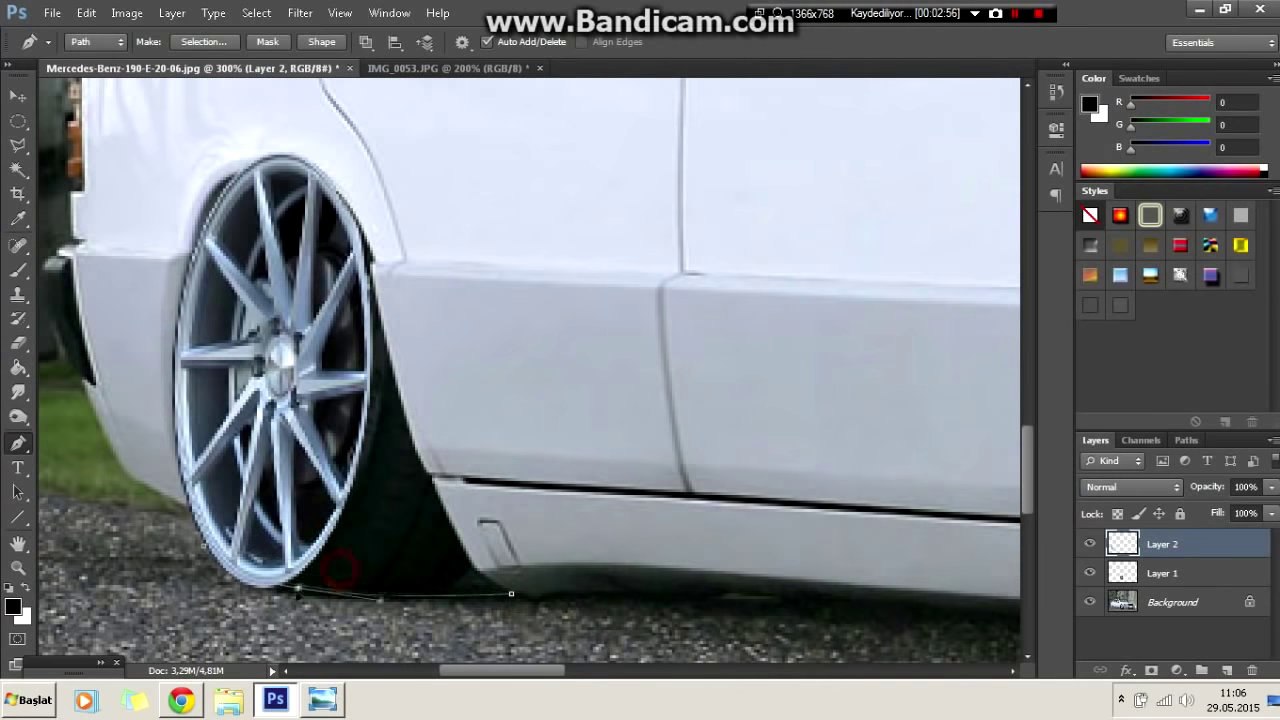
Step: Turn the rear path into a selection, paint it black on the Background layer, and deselect
click(204, 42)
click(738, 198)
click(1089, 543)
click(1089, 543)
click(1170, 602)
key(b)
key(l)
key(ctrl+d)
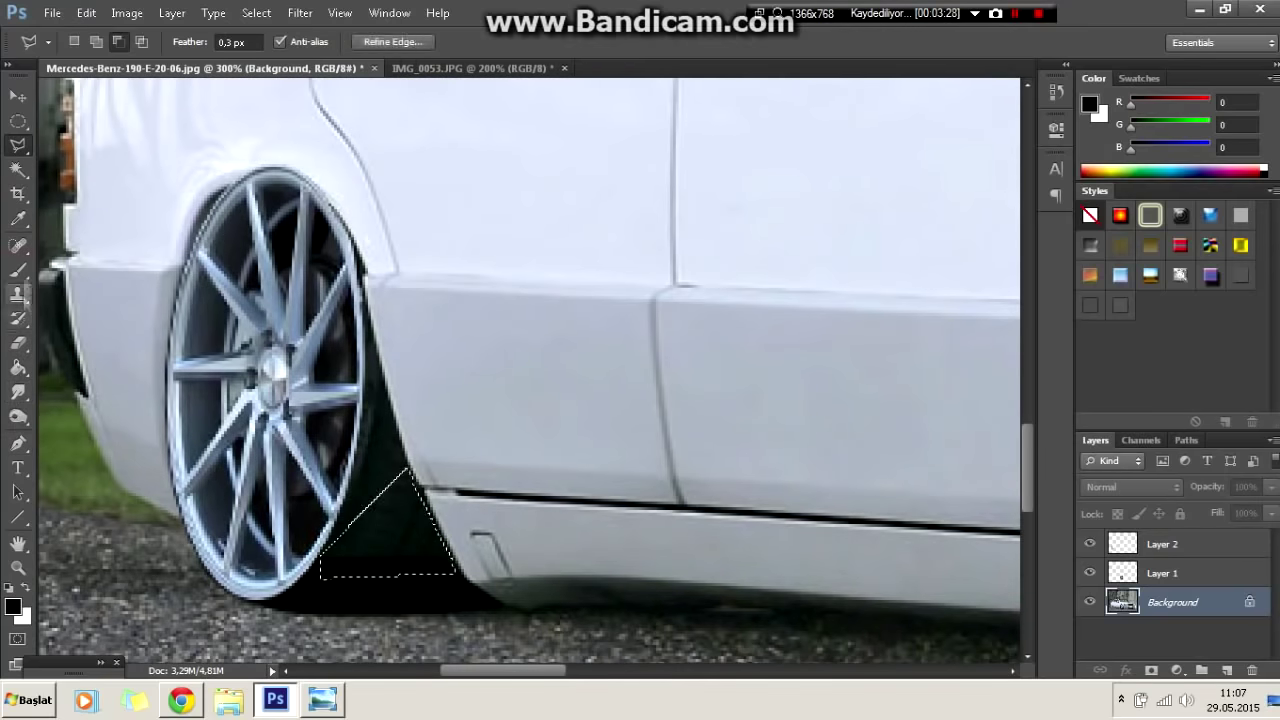
key(ctrl+minus)
key(ctrl+minus)
key(ctrl+minus)
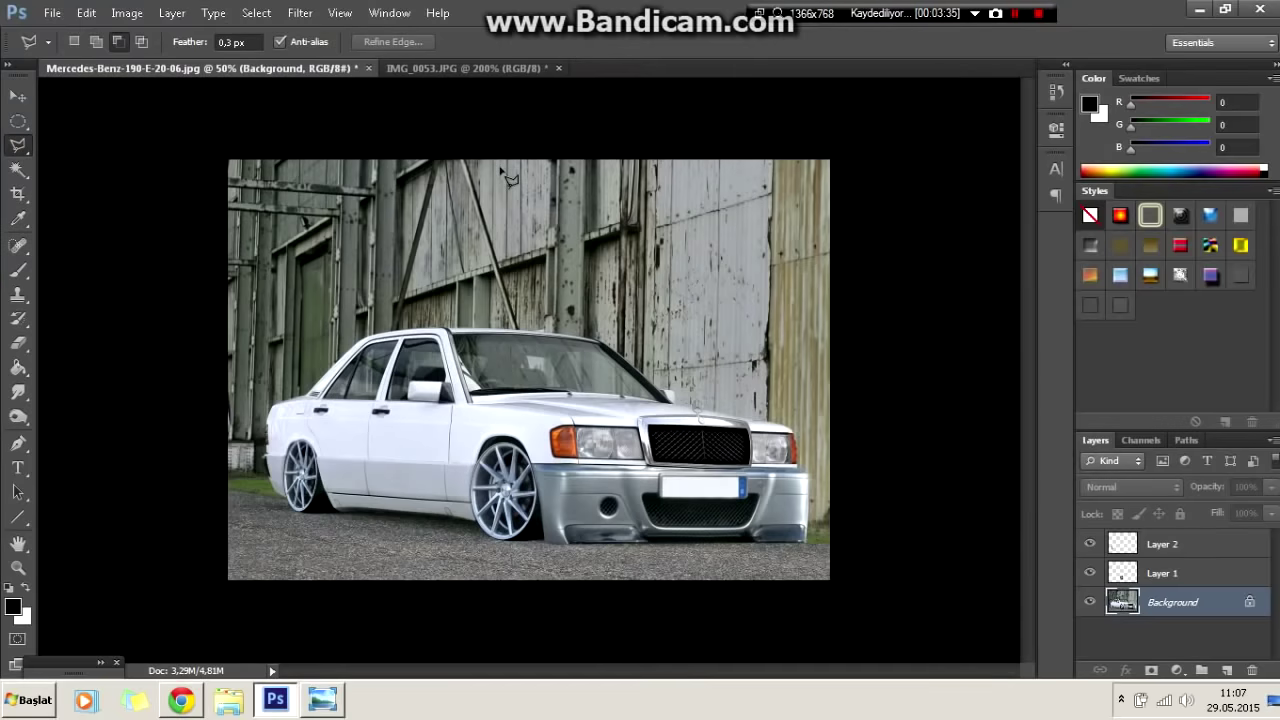
Step: Outline the rear door and wheel arch with the spoked wheel layer hidden, then clear the selection
key(ctrl+plus)
key(ctrl+plus)
key(ctrl+plus)
scroll(519, 520, left, 5)
scroll(519, 520, down, 3)
click(1089, 543)
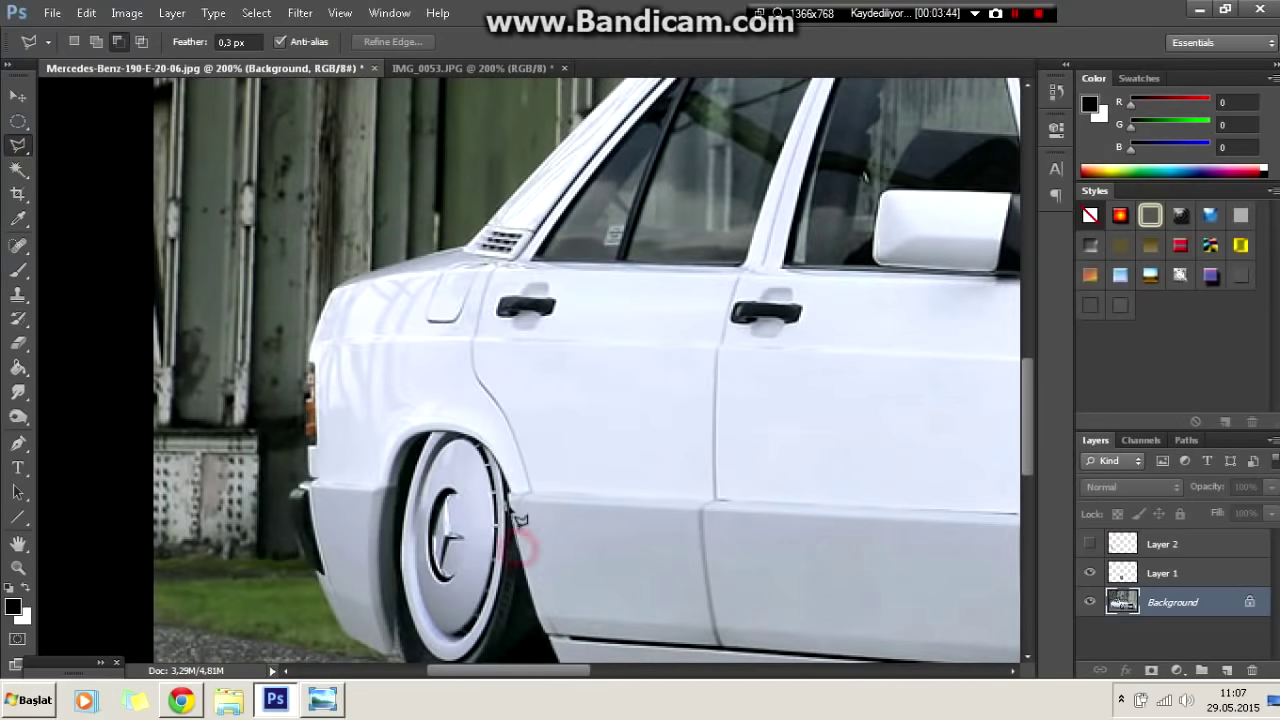
click(511, 494)
scroll(510, 382, up, 2)
click(235, 343)
double_click(760, 332)
click(1089, 543)
click(1160, 543)
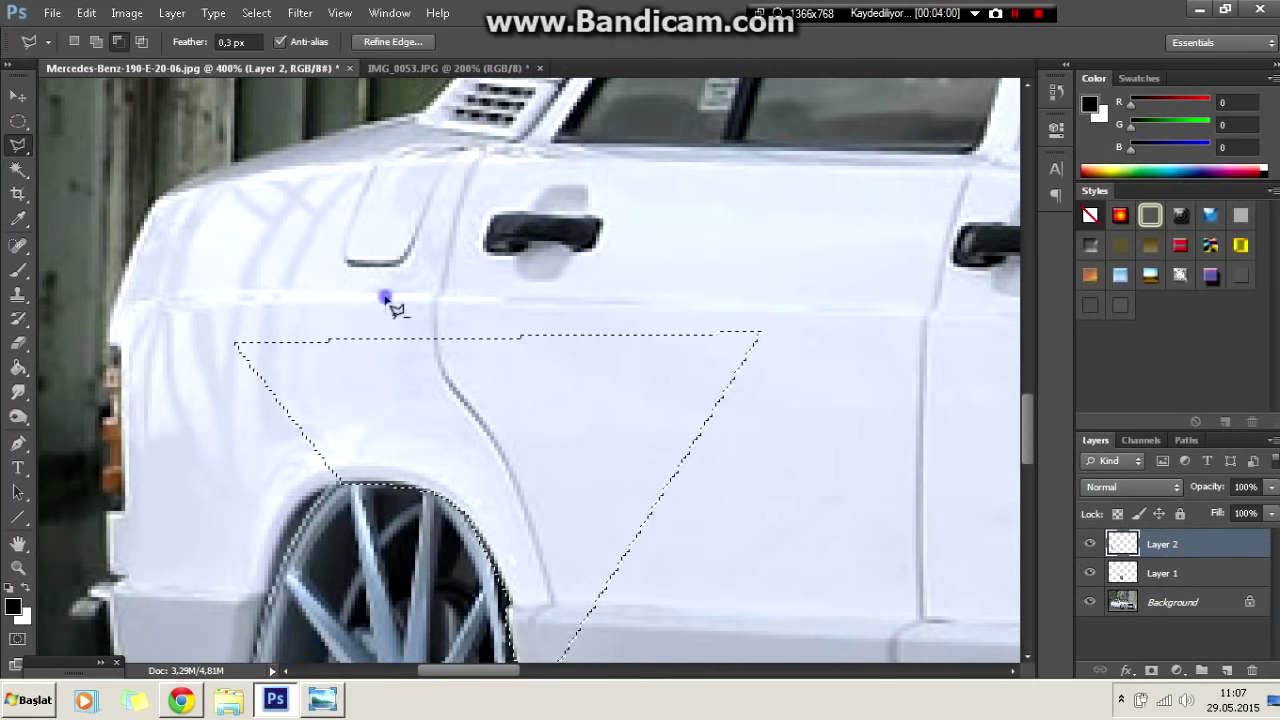
key(ctrl+d)
Step: On the Background layer, trace the selection along the lower side panel
key(ctrl+minus)
key(ctrl+minus)
key(ctrl+minus)
key(ctrl+minus)
key(ctrl+plus)
key(ctrl+plus)
key(ctrl+plus)
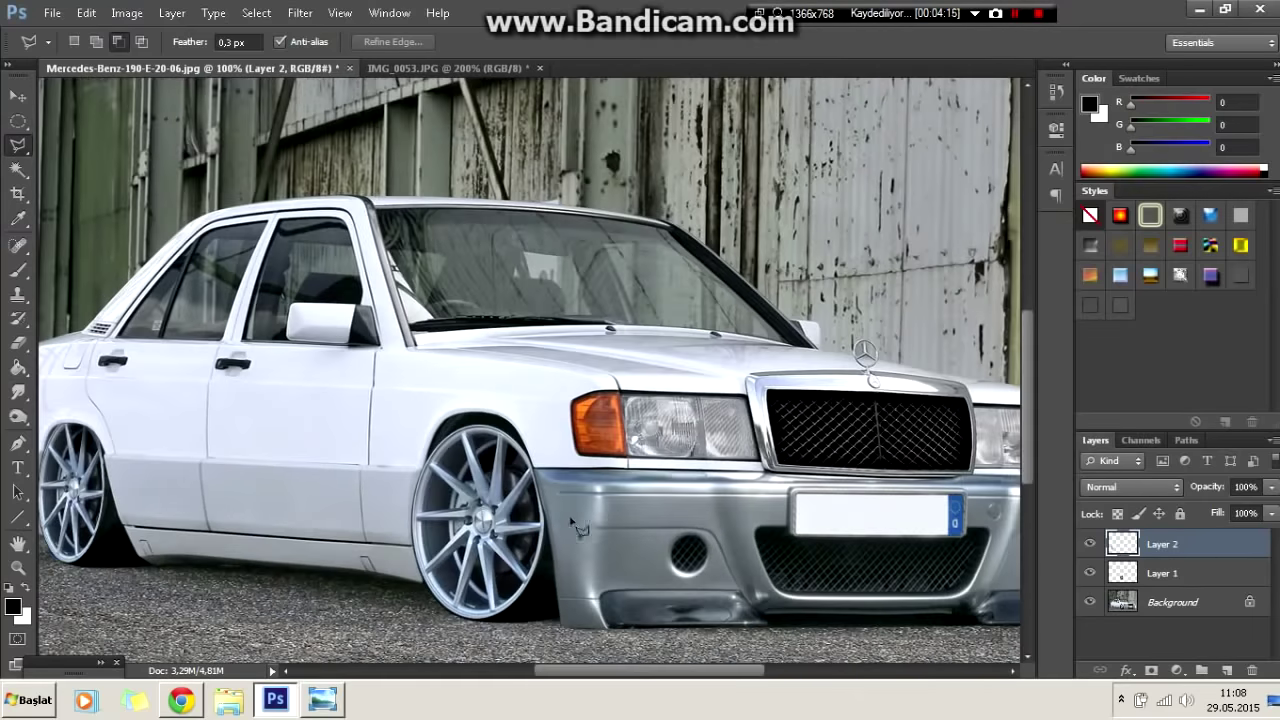
key(ctrl+plus)
key(alt+bracketleft)
key(alt+bracketleft)
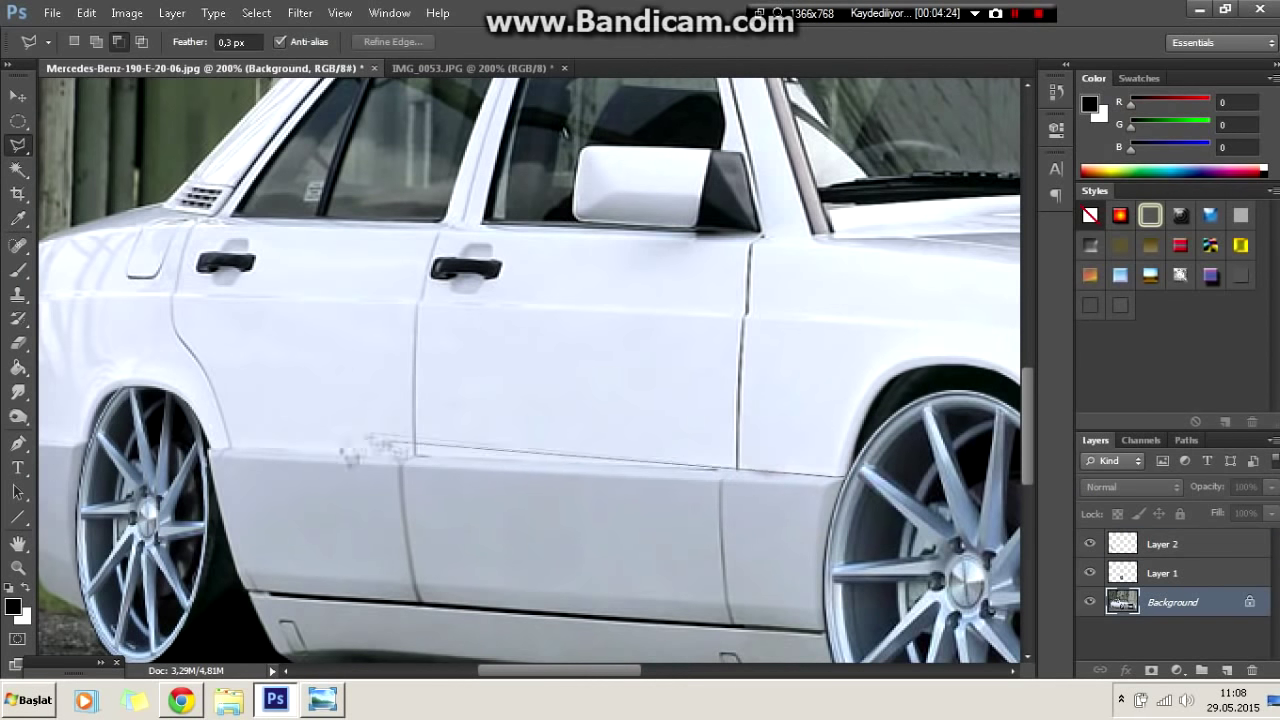
scroll(272, 638, down, 2)
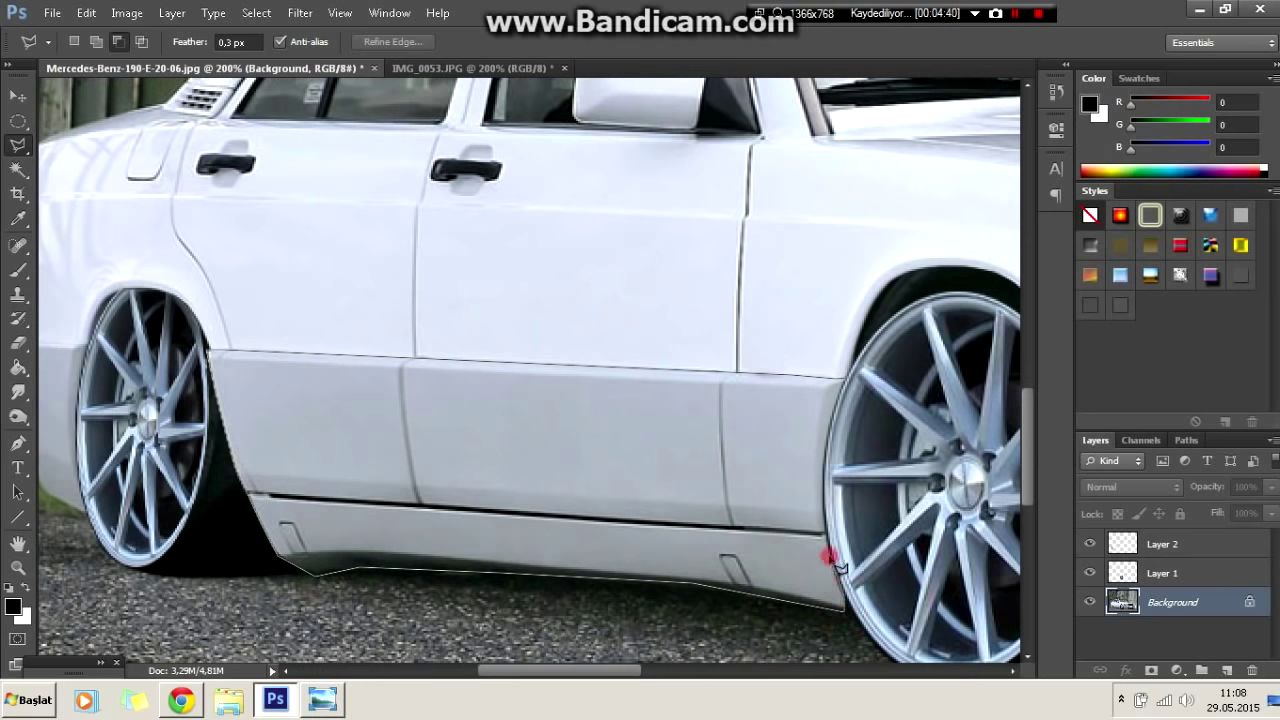
click(209, 350)
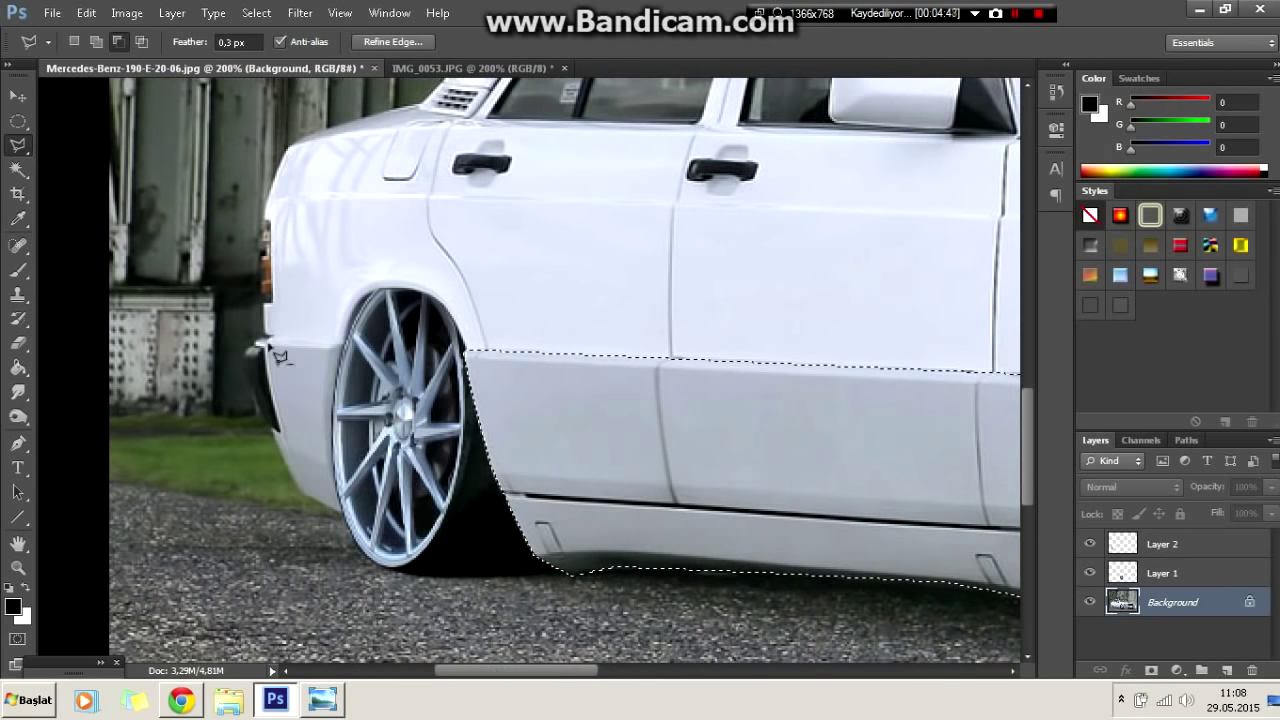
scroll(340, 350, left, 3)
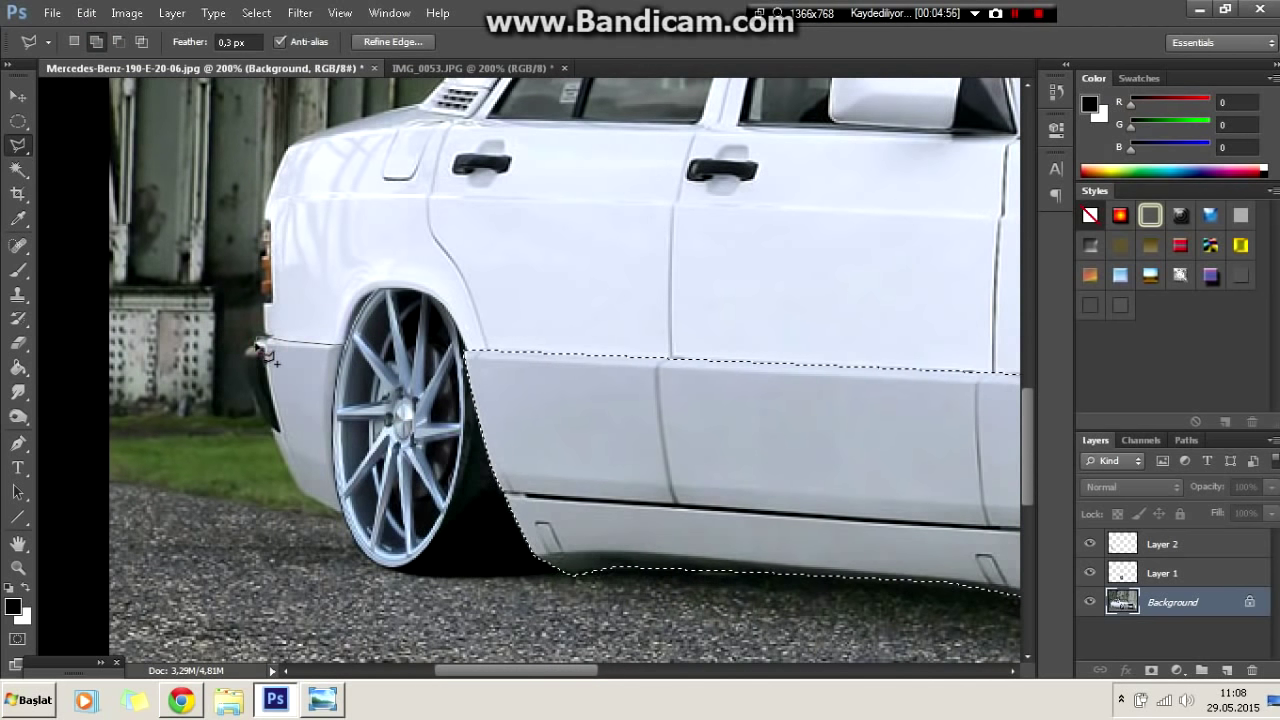
Step: Continue the outline around the front bumper to the grille corner and close the selection
click(283, 432)
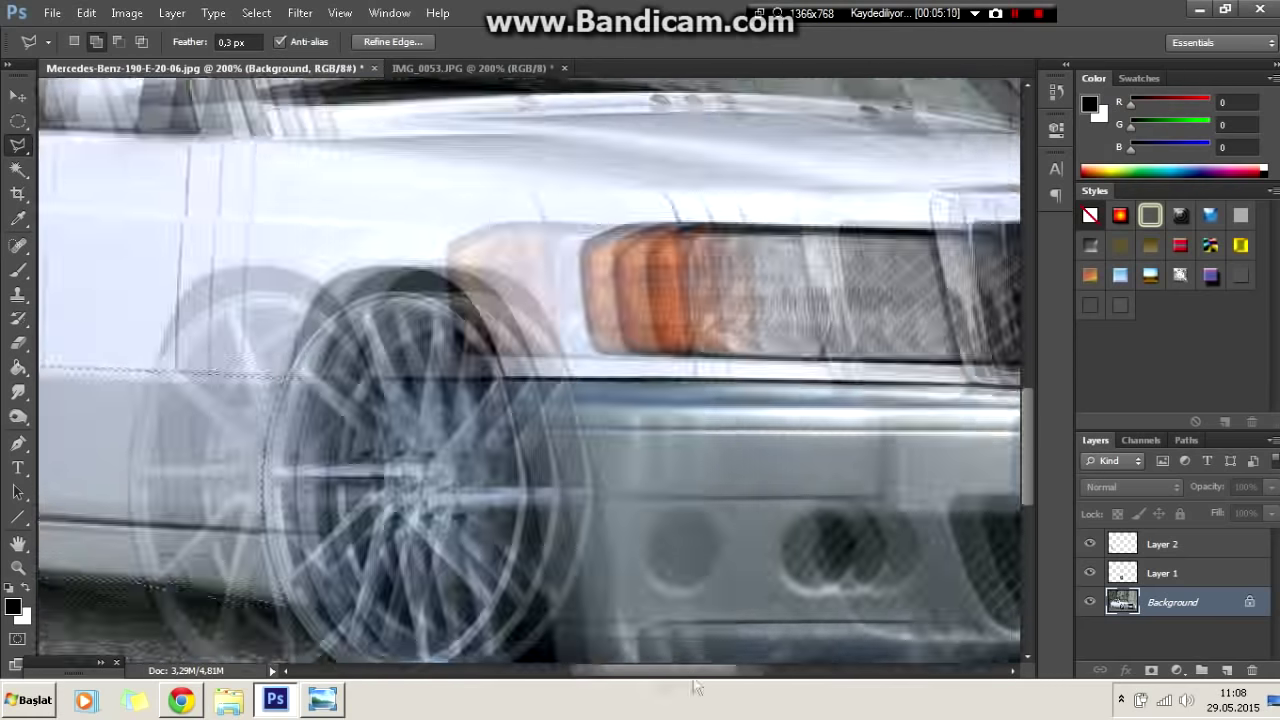
scroll(340, 380, right, 5)
click(285, 378)
click(736, 381)
scroll(736, 381, right, 5)
scroll(826, 404, right, 3)
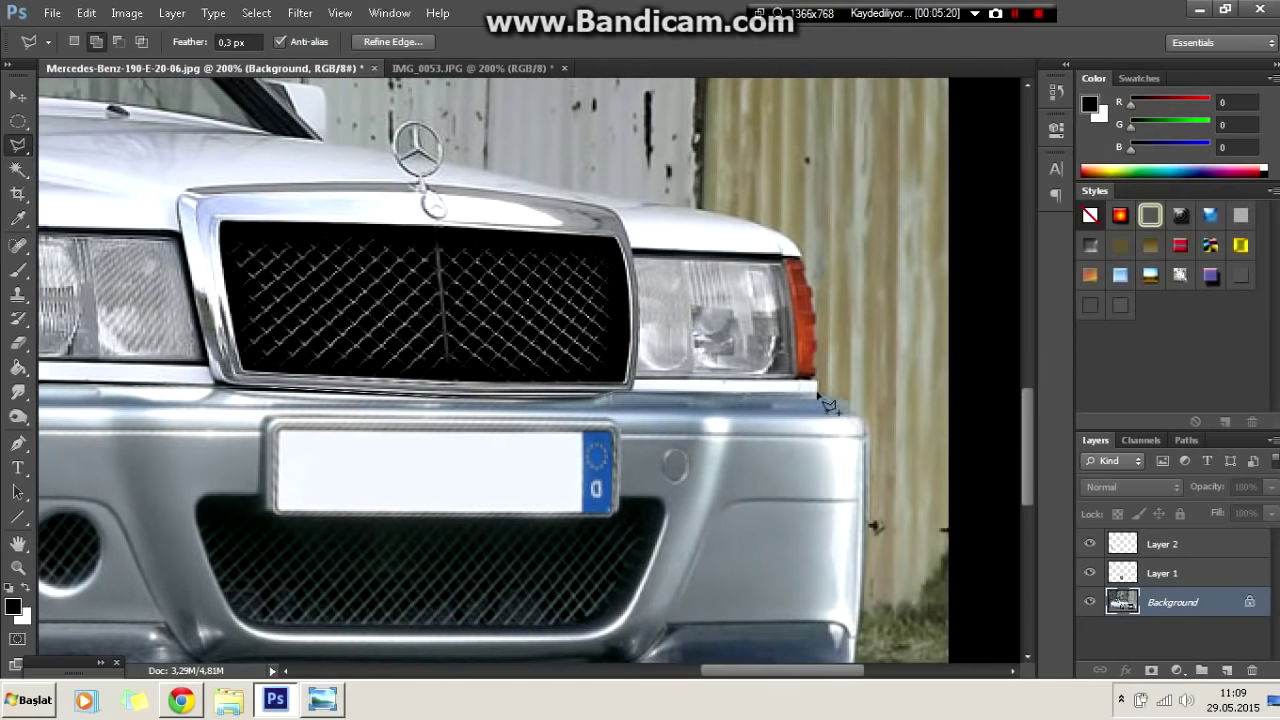
scroll(873, 560, down, 1)
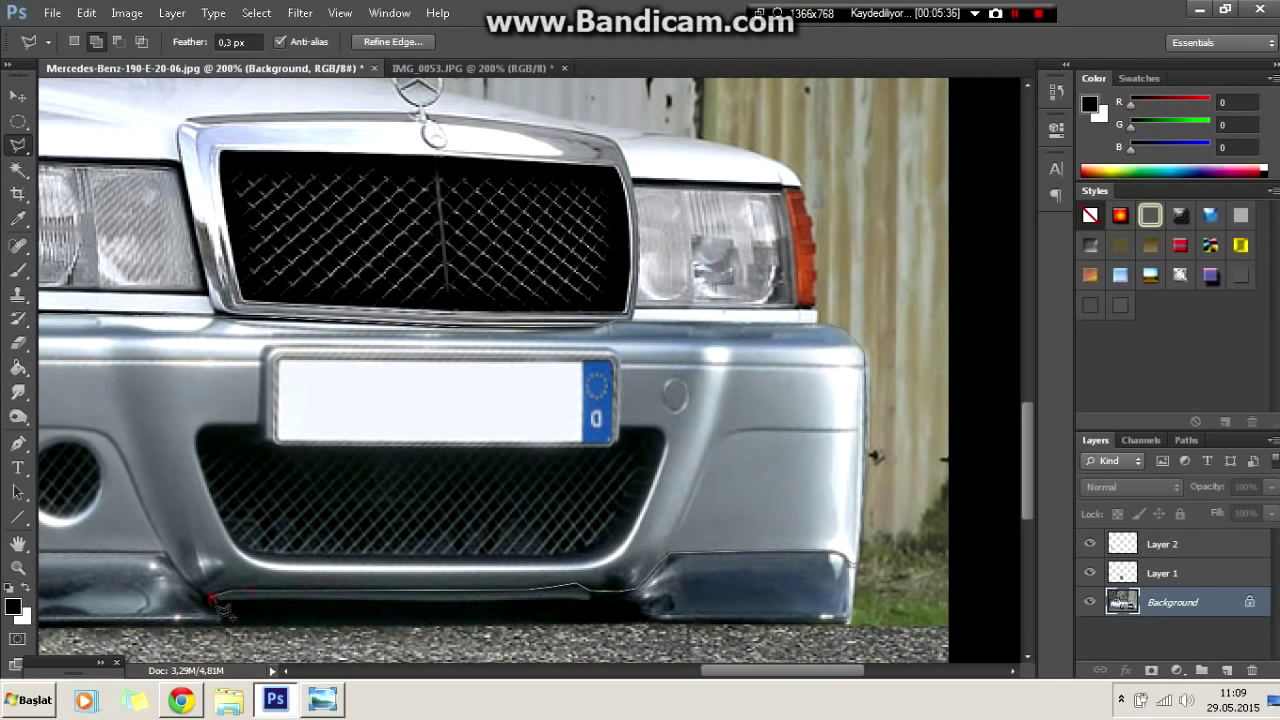
scroll(163, 556, left, 5)
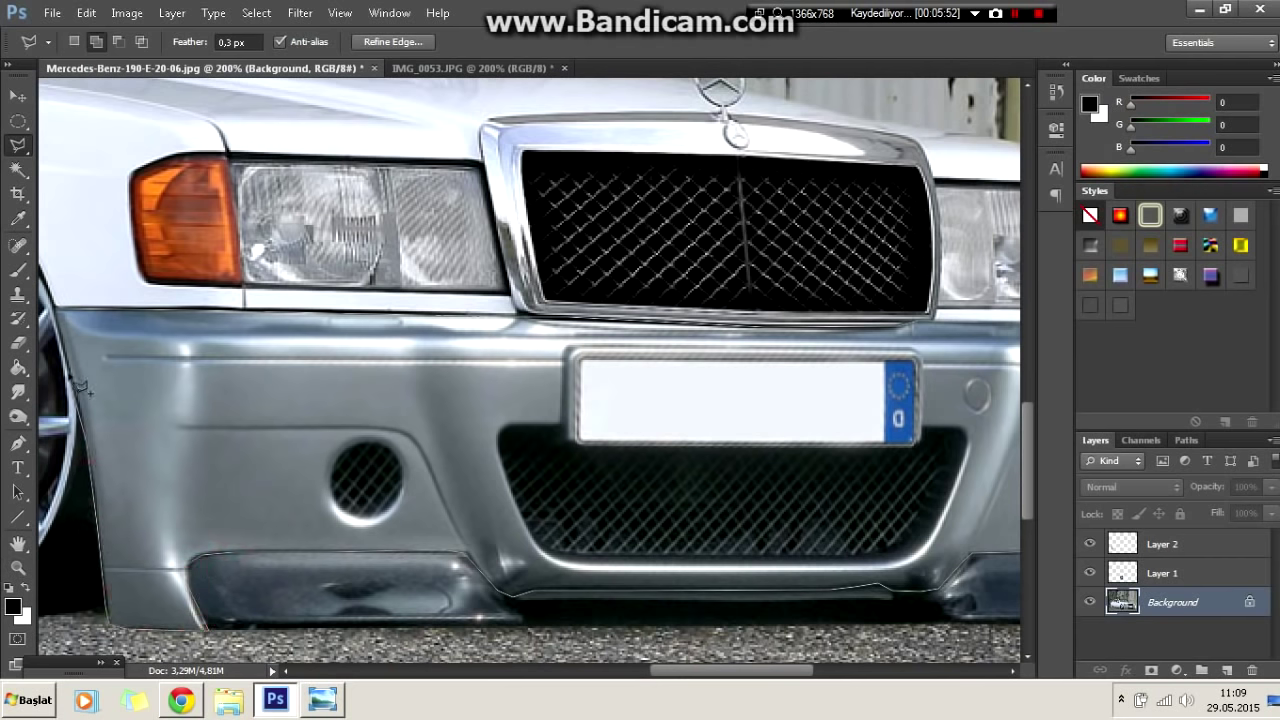
click(55, 310)
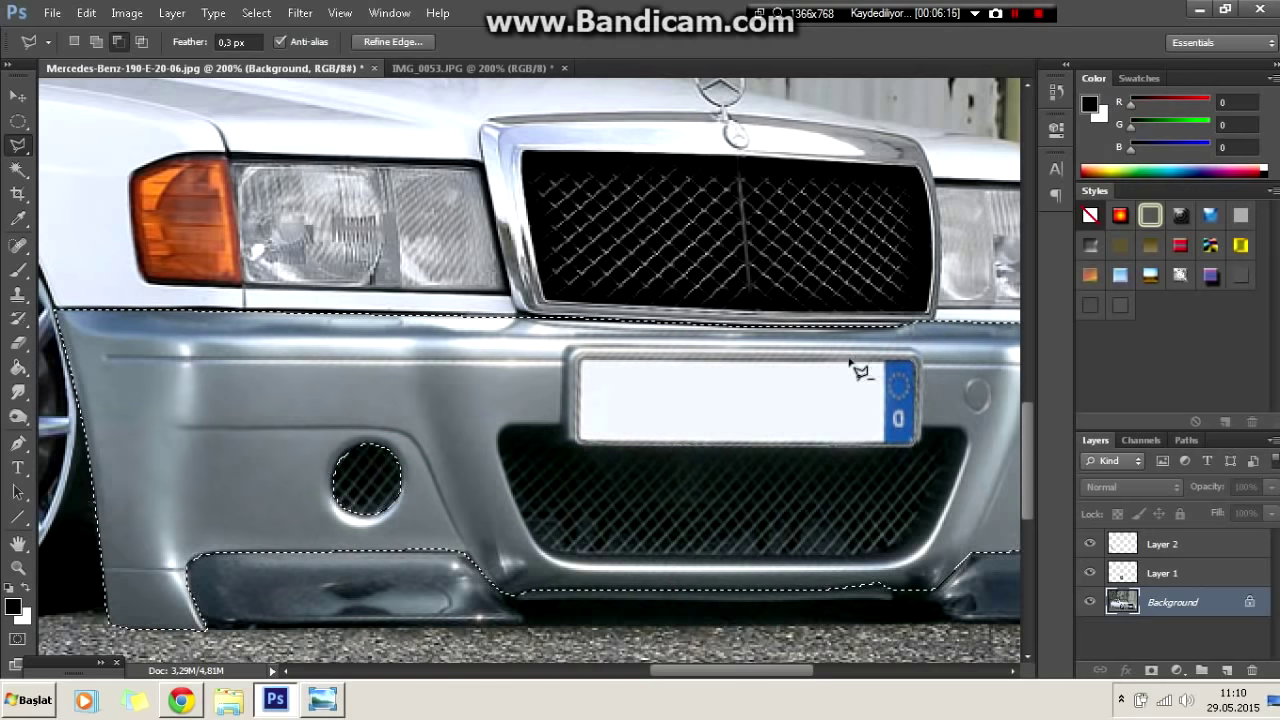
Step: Subtract the lower grille opening from the lower body selection
click(505, 450)
click(818, 555)
click(957, 434)
double_click(794, 430)
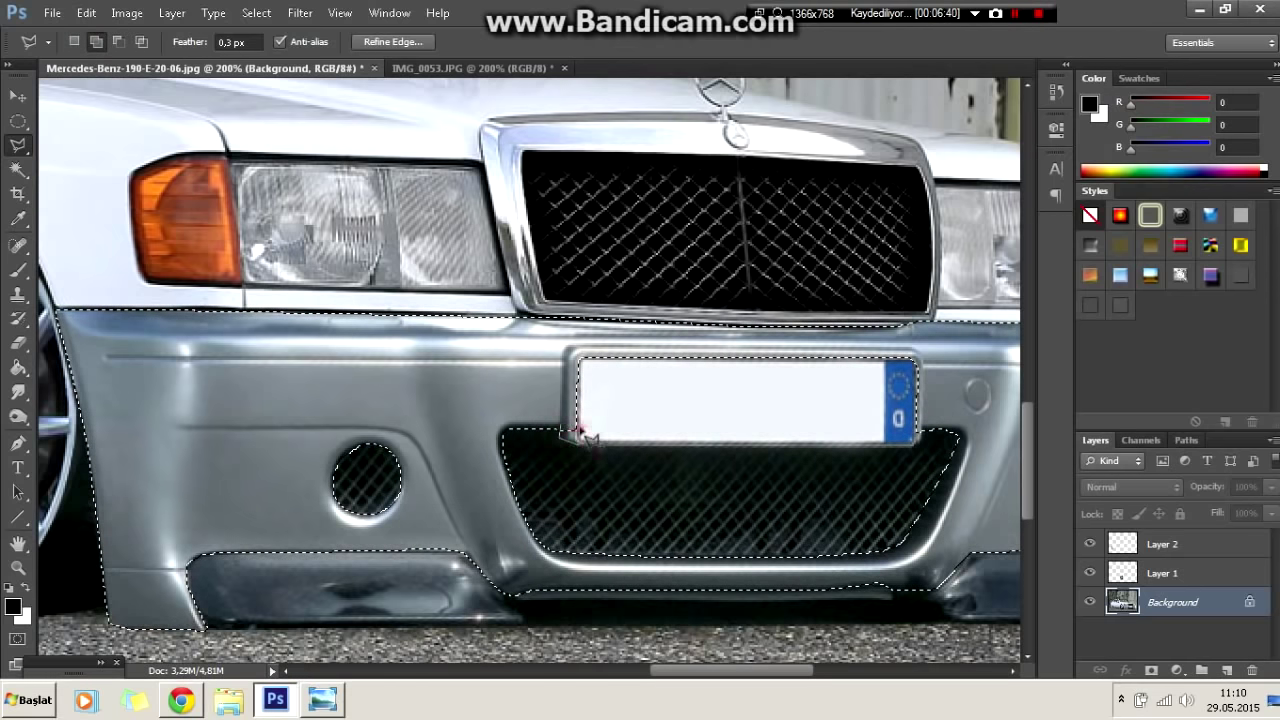
key(ctrl+minus)
key(ctrl+minus)
Step: Preview Brightness/Contrast changes on the lower body, then cancel them
click(126, 12)
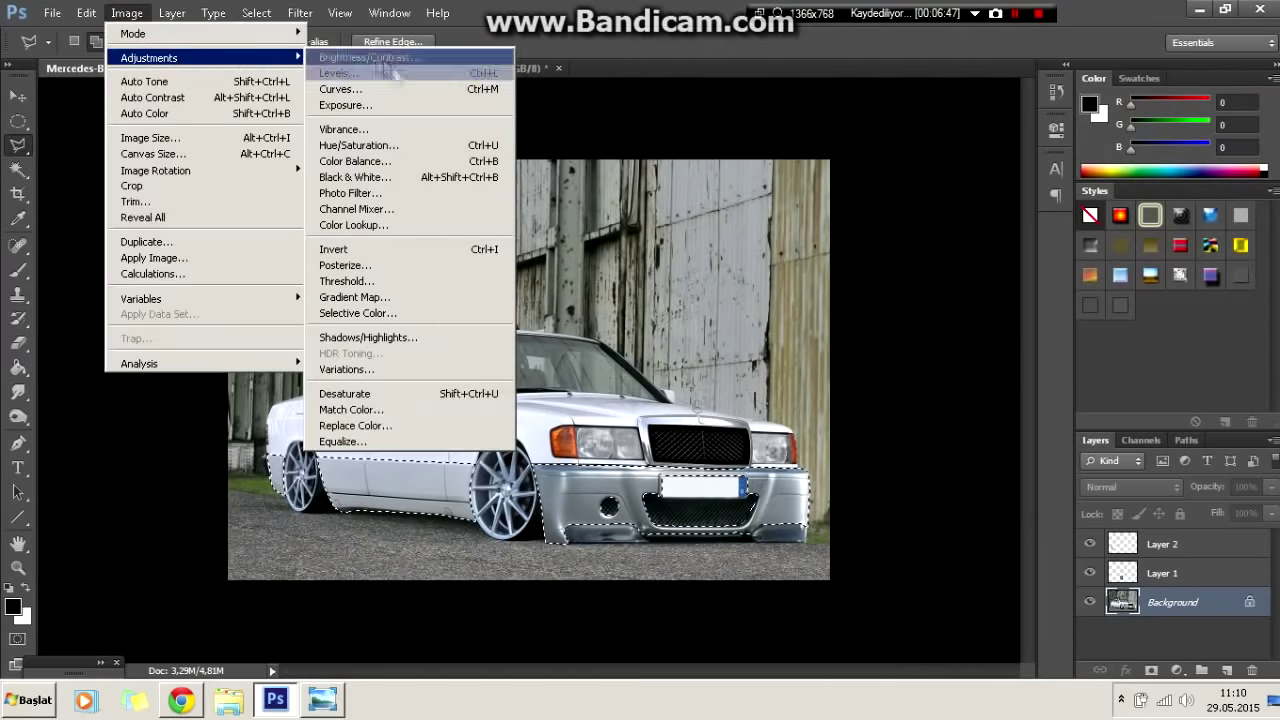
click(400, 563)
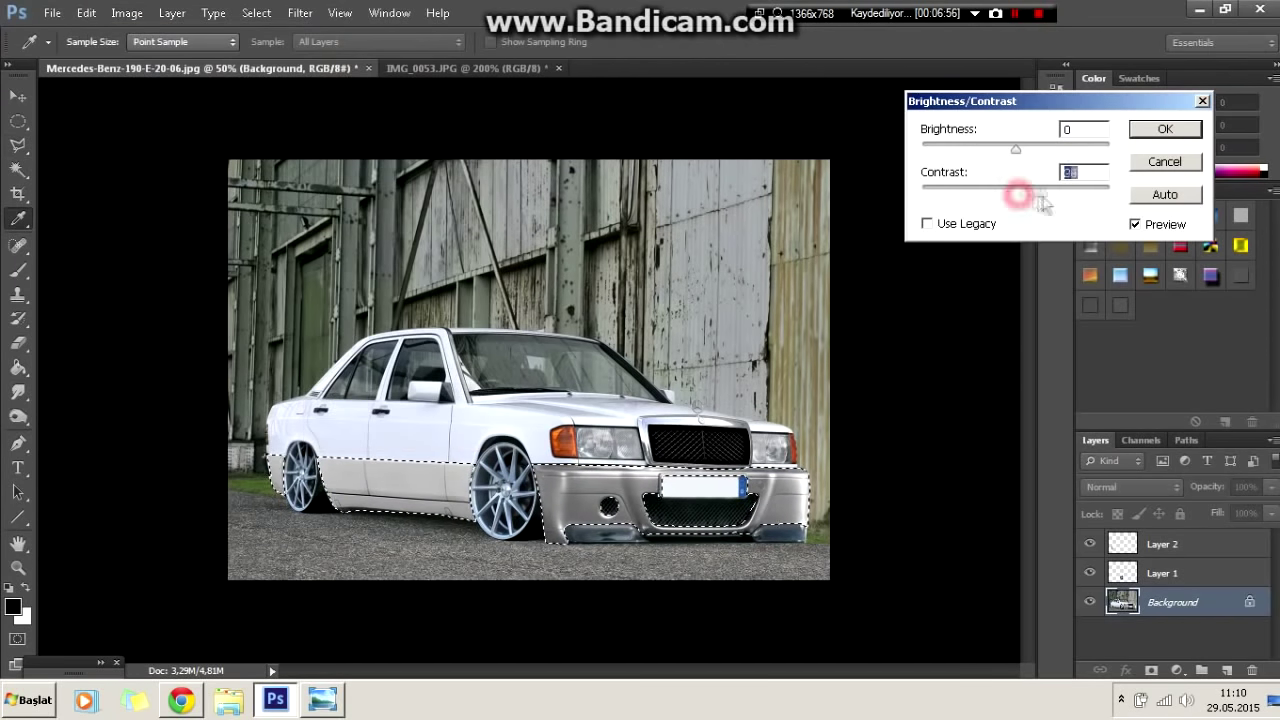
drag(115, 95, 135, 100)
click(731, 63)
key(ctrl+z)
click(95, 42)
drag(391, 42, 354, 70)
drag(437, 468, 340, 478)
click(127, 12)
click(600, 48)
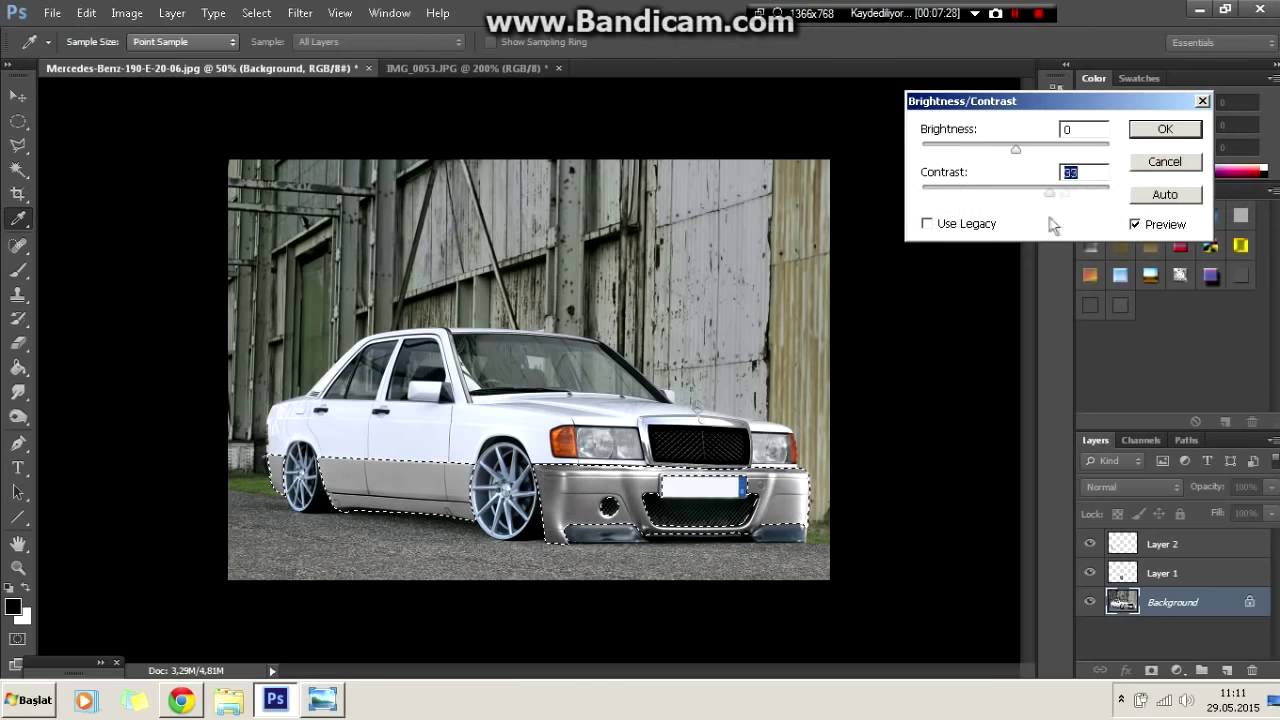
key(Return)
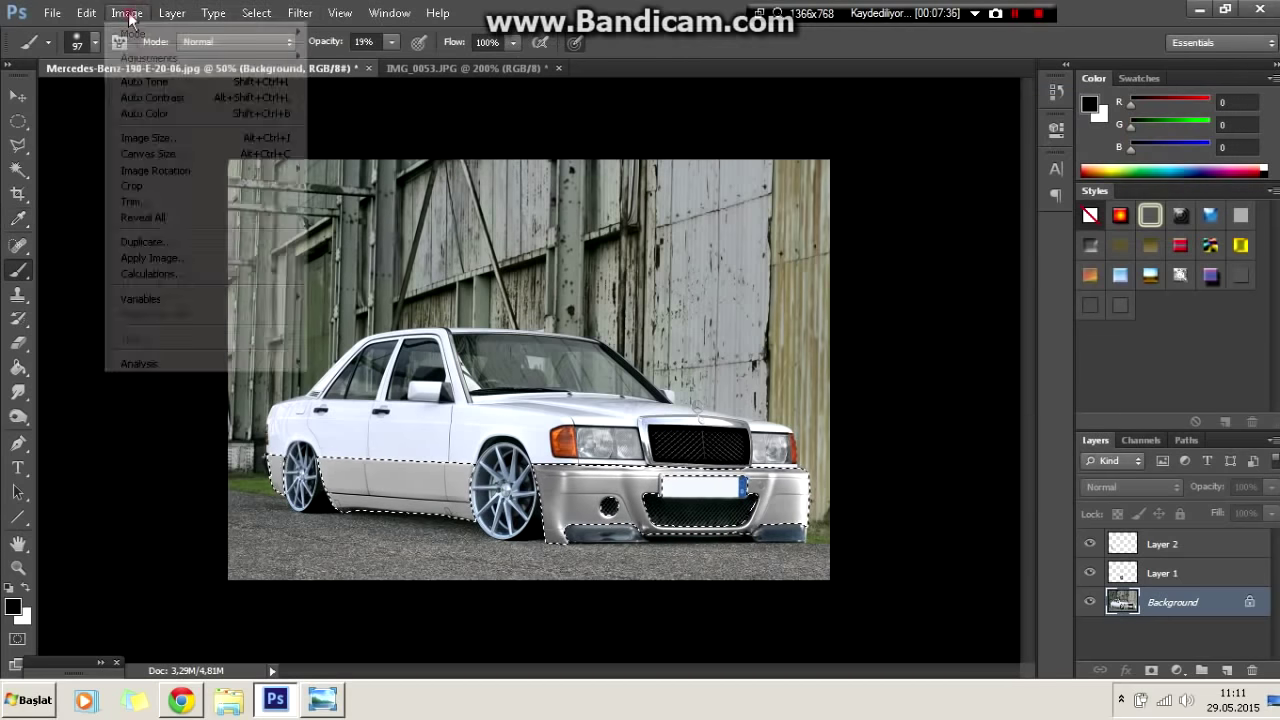
Step: Colorize the selected lower body red with Hue/Saturation at saturation 50
click(127, 12)
click(443, 137)
double_click(1050, 257)
text(50)
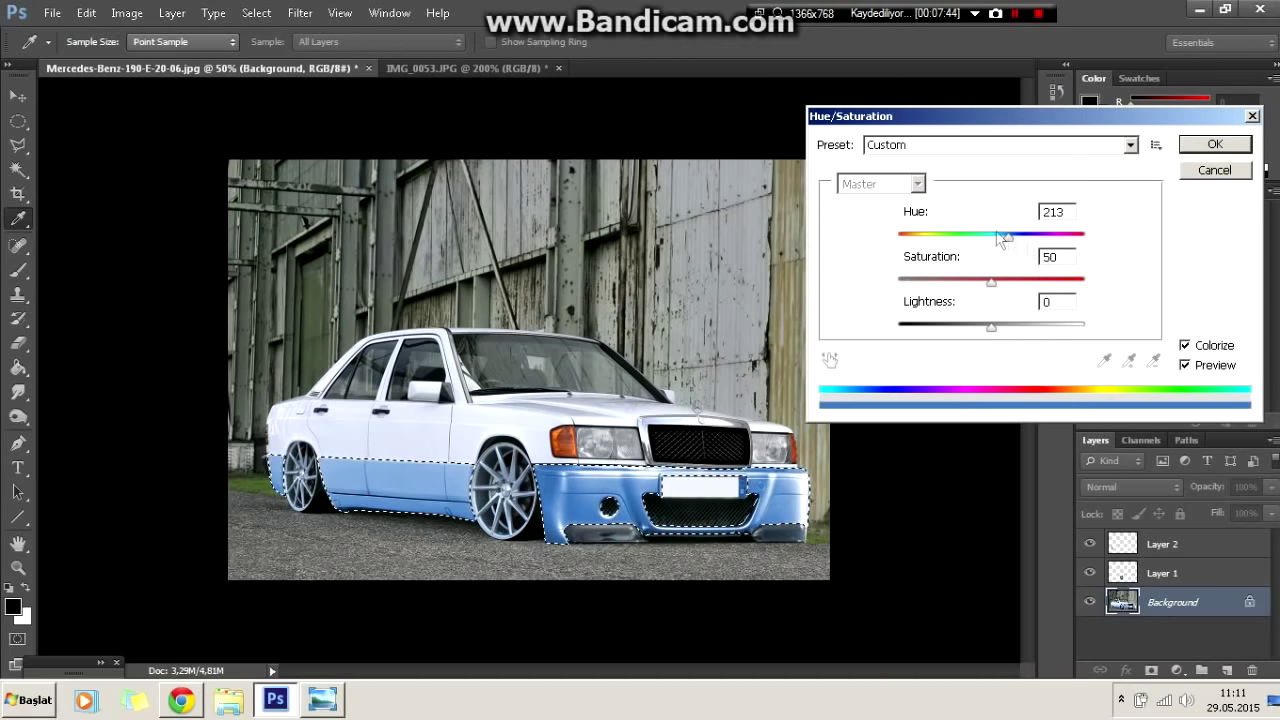
drag(1008, 236, 1144, 245)
click(1214, 144)
Step: Deselect, switch to the Lasso tool, and zoom in on the red side skirt
right_click(662, 332)
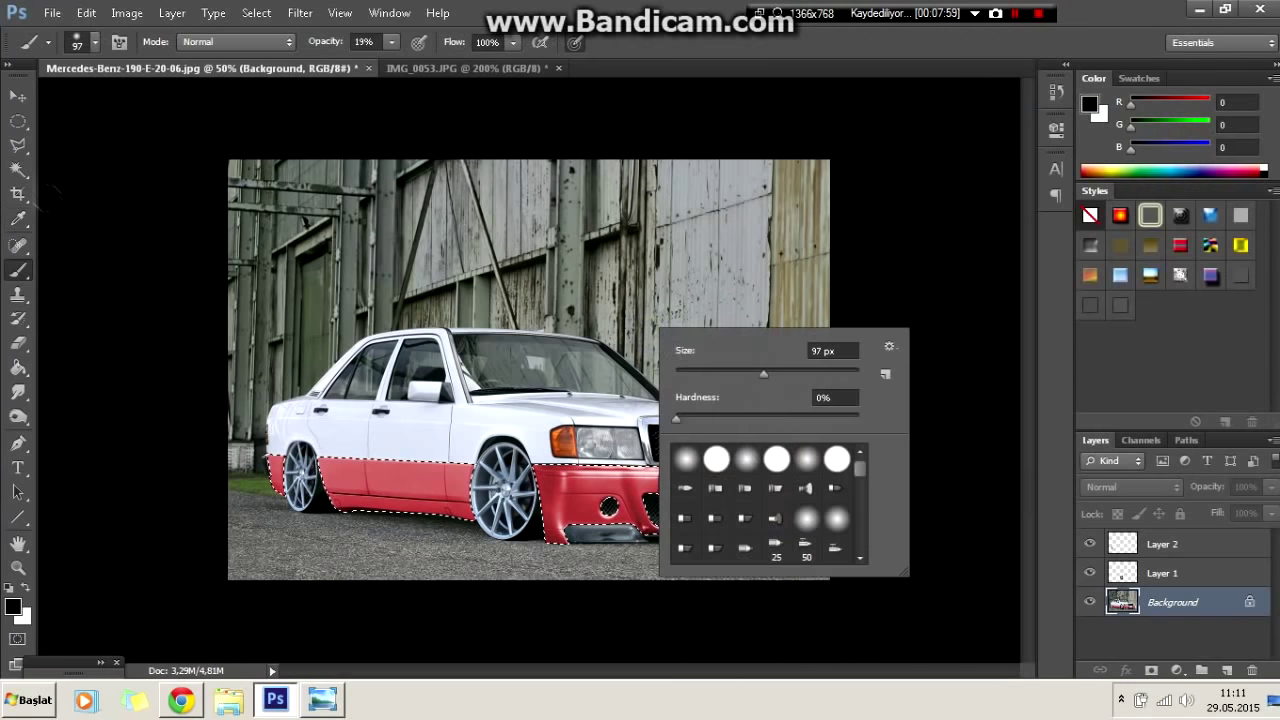
key(Escape)
key(ctrl+d)
key(l)
key(ctrl+plus)
scroll(660, 415, down, 3)
scroll(660, 415, left, 3)
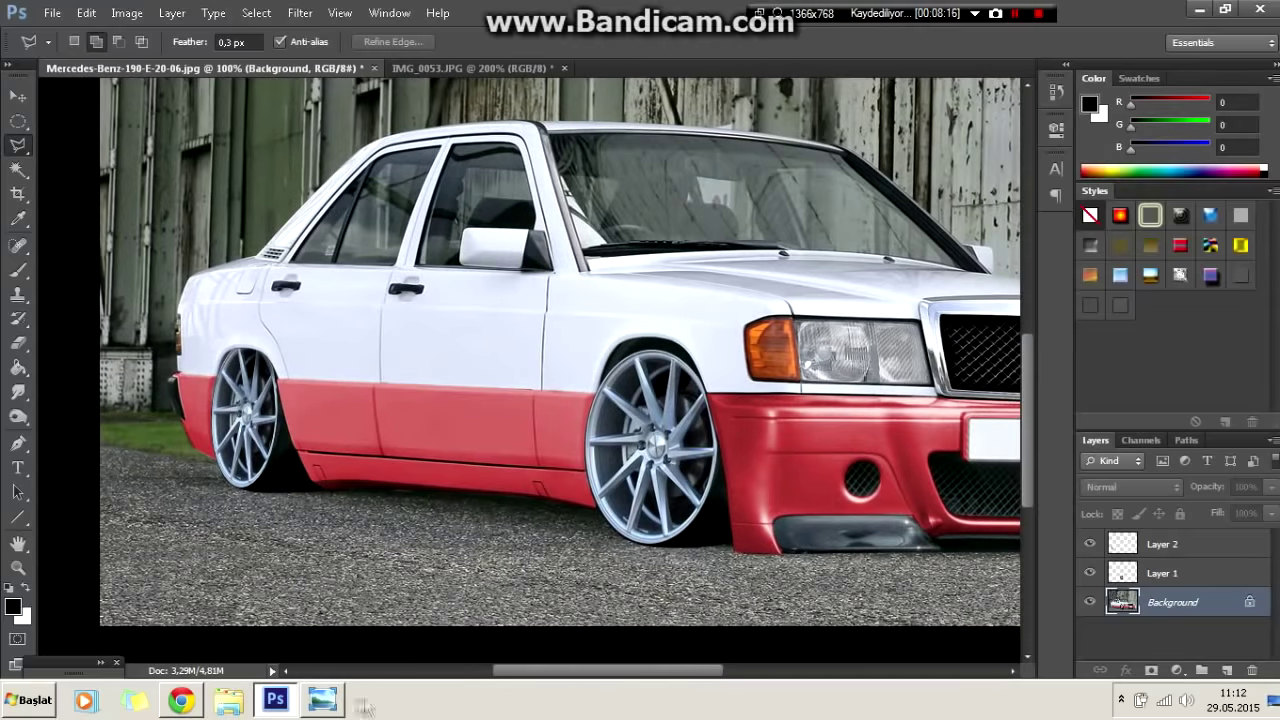